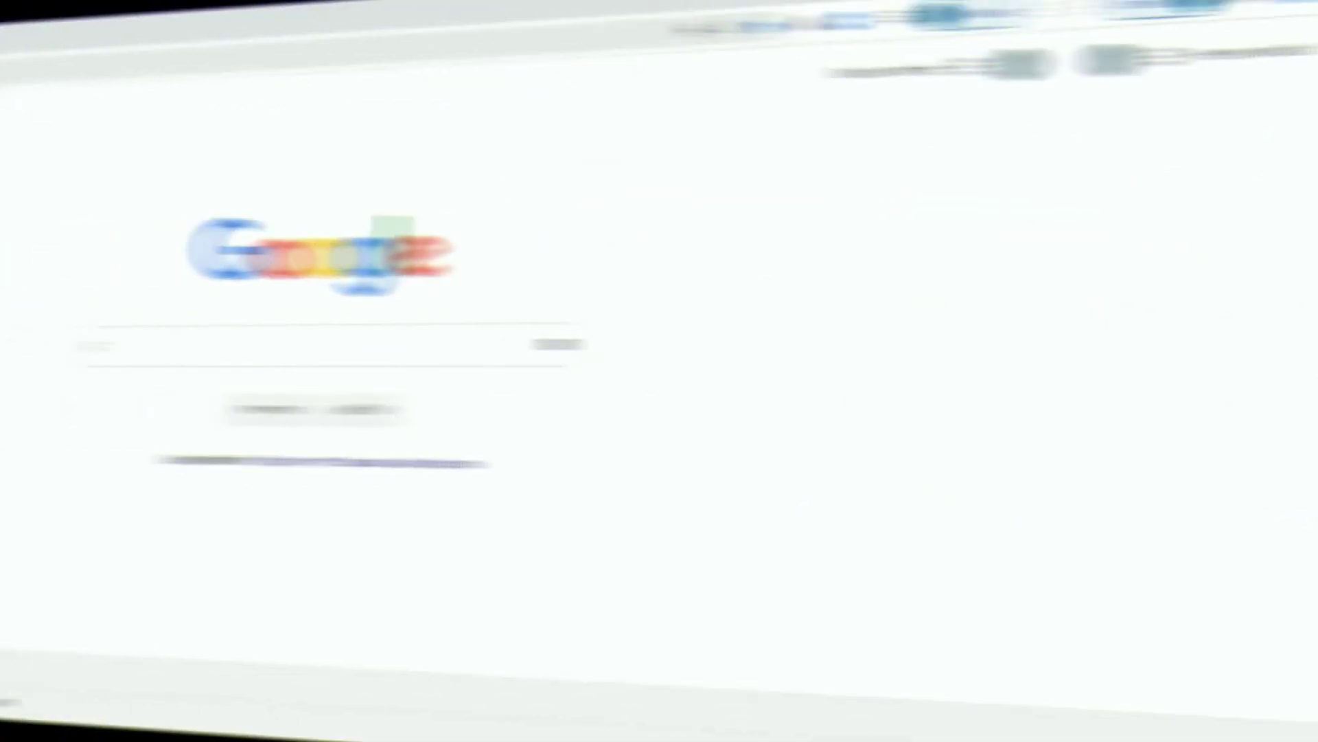
# Go to zoom.us and open the free account sign-up page
pyautogui.click(206, 69)
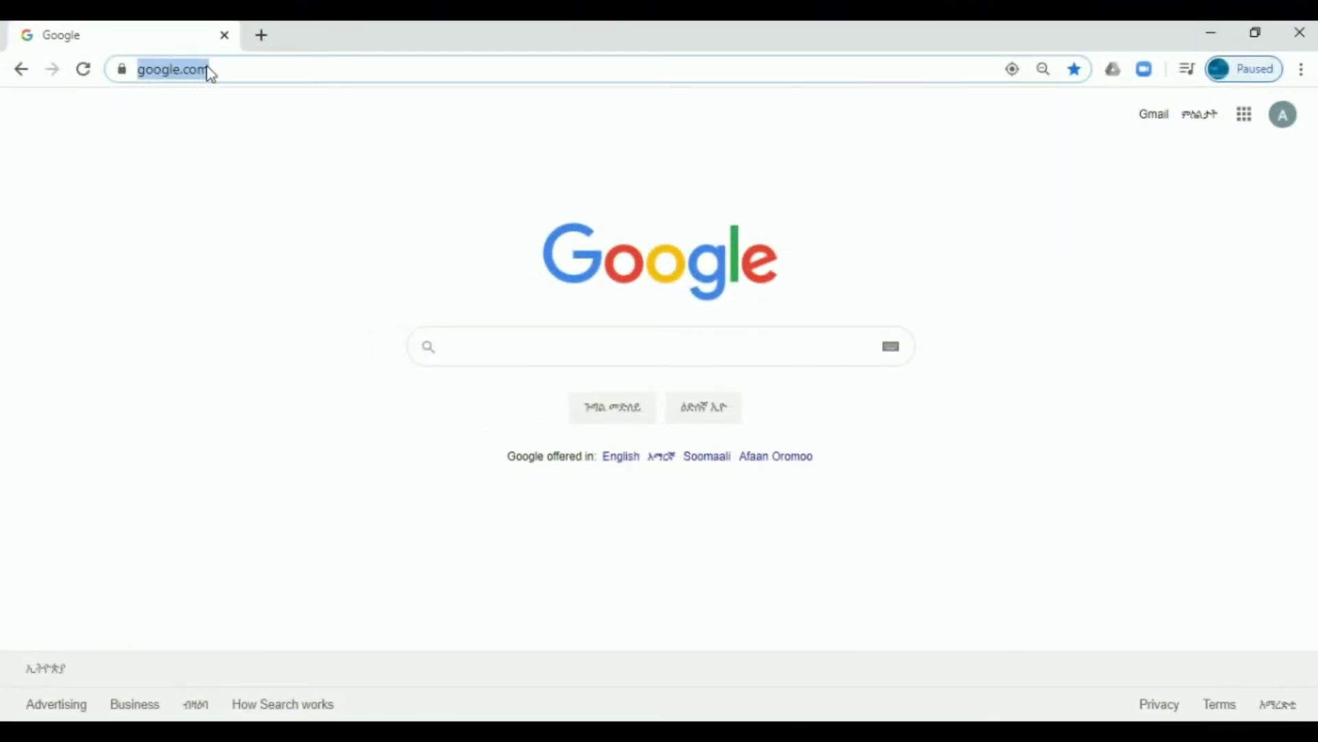
pyautogui.write('zo')
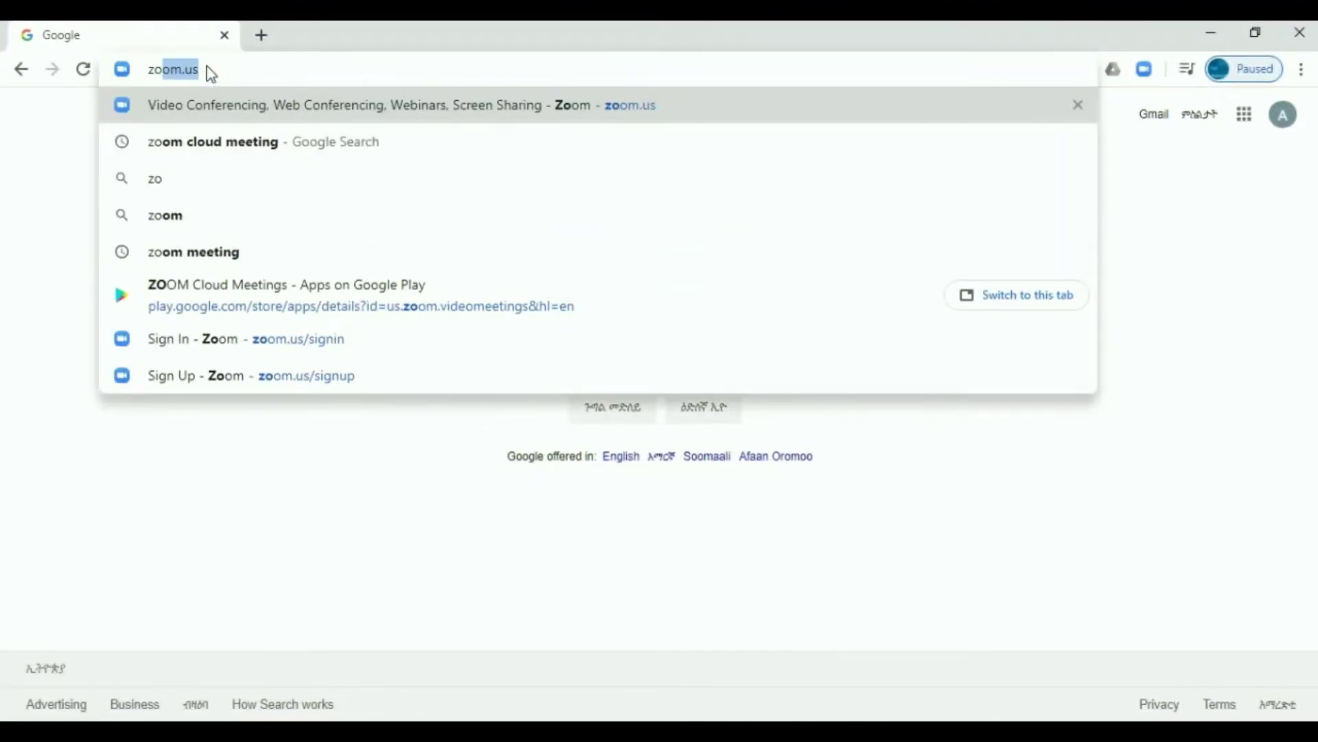
pyautogui.press('Right')
pyautogui.press('Return')
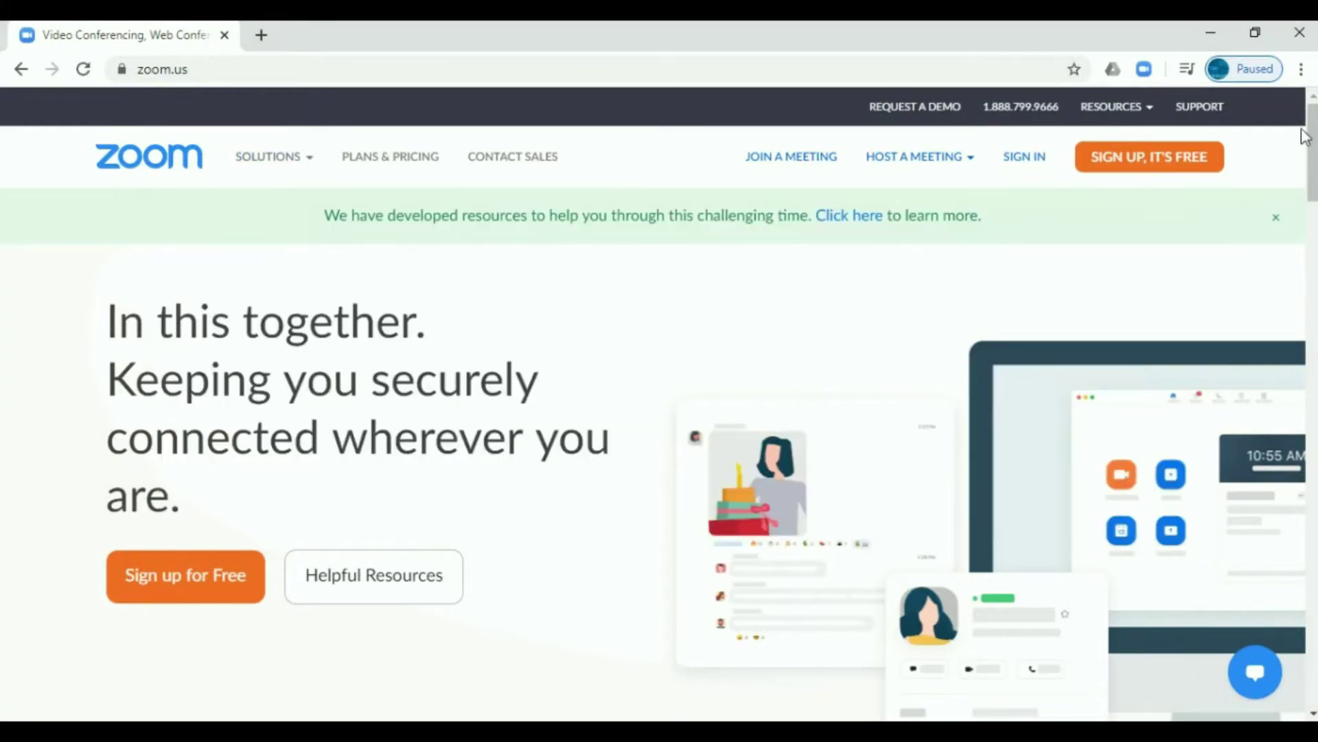
pyautogui.click(1127, 160)
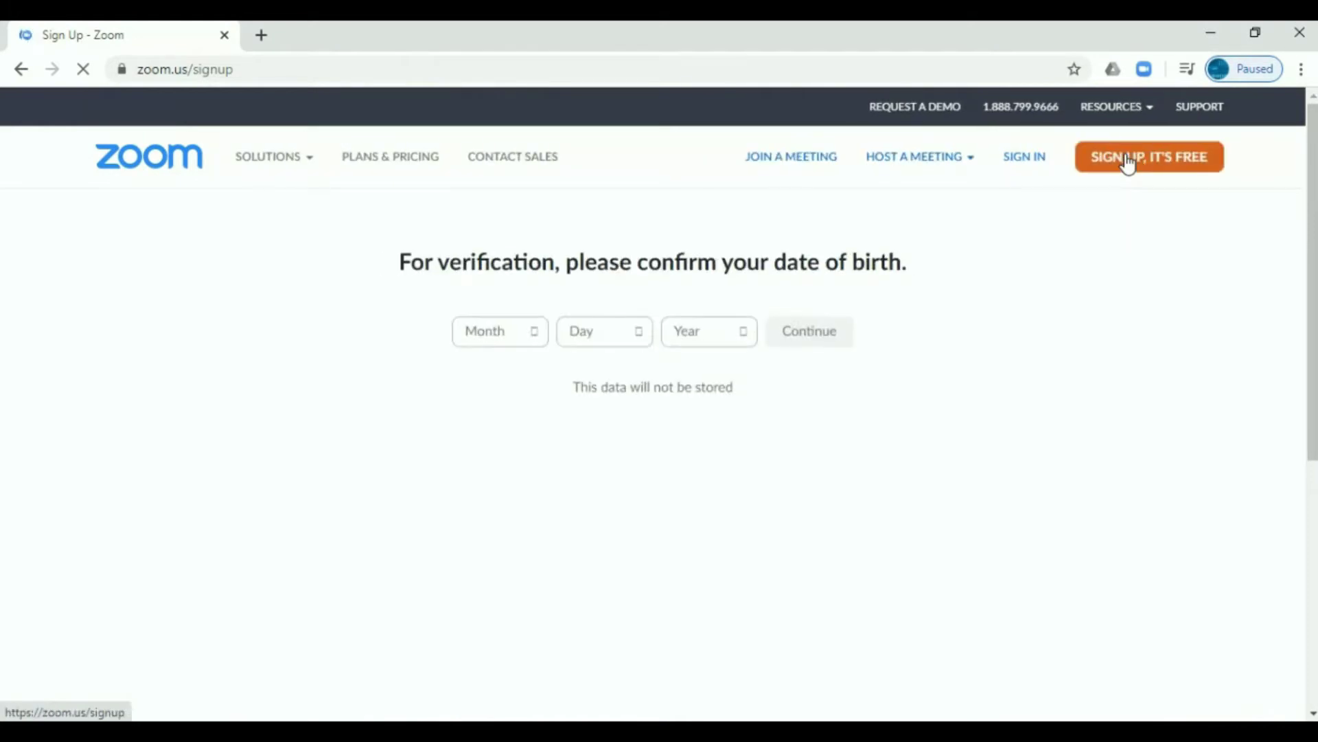
# Fill in the date of birth for verification and continue to the sign-up form
pyautogui.click(533, 341)
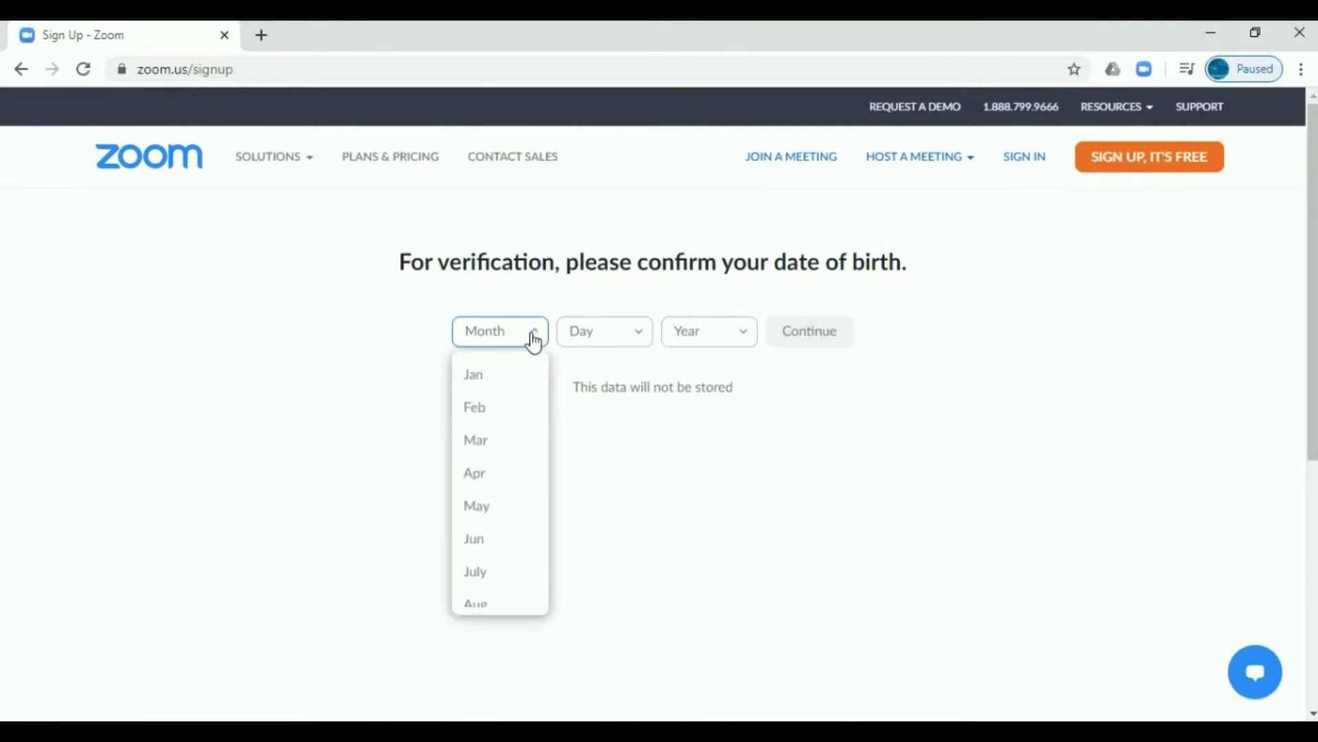
pyautogui.click(495, 410)
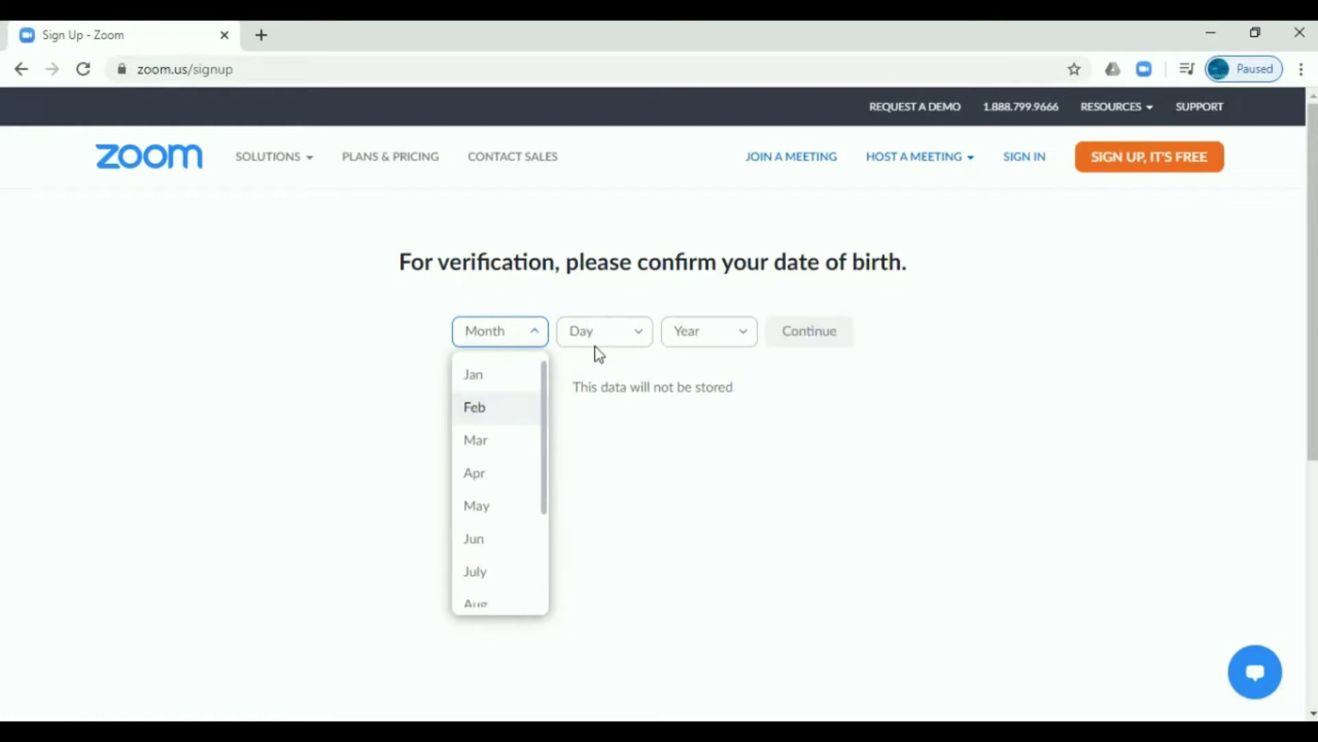
pyautogui.click(639, 335)
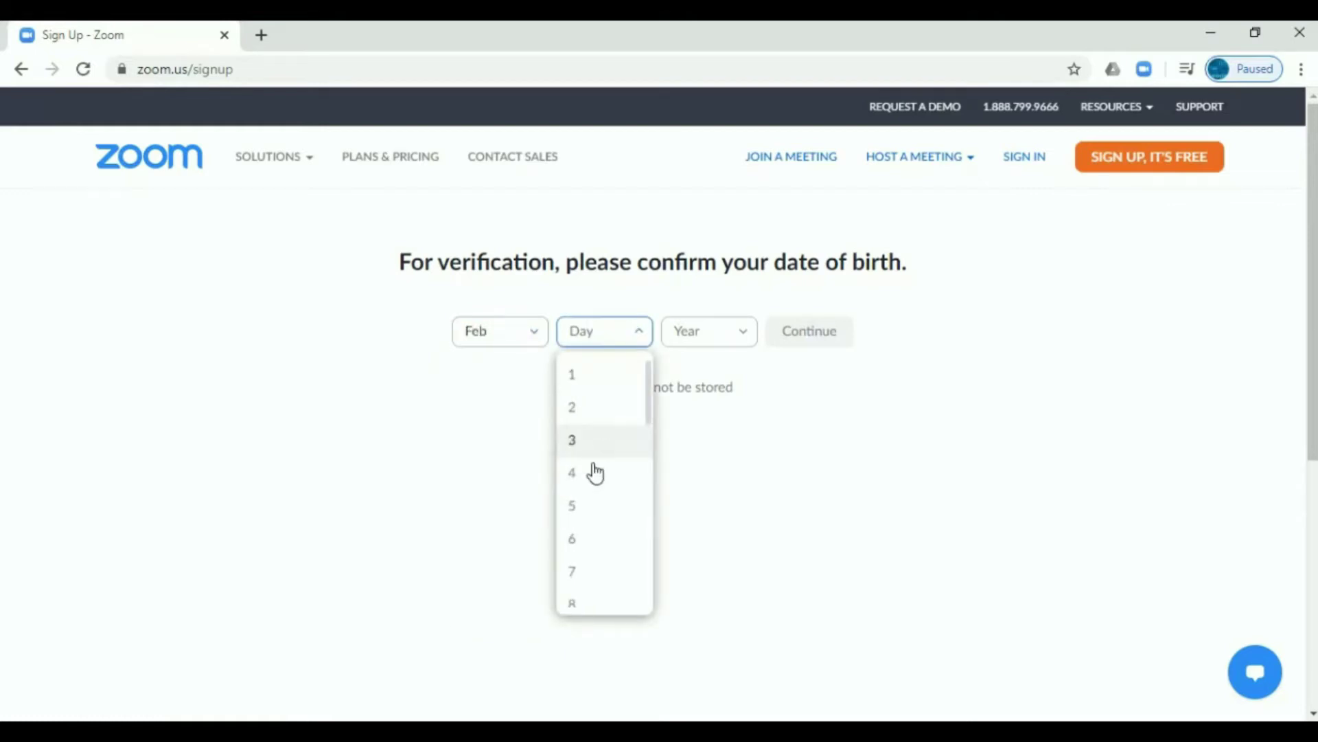
pyautogui.click(580, 505)
pyautogui.click(750, 343)
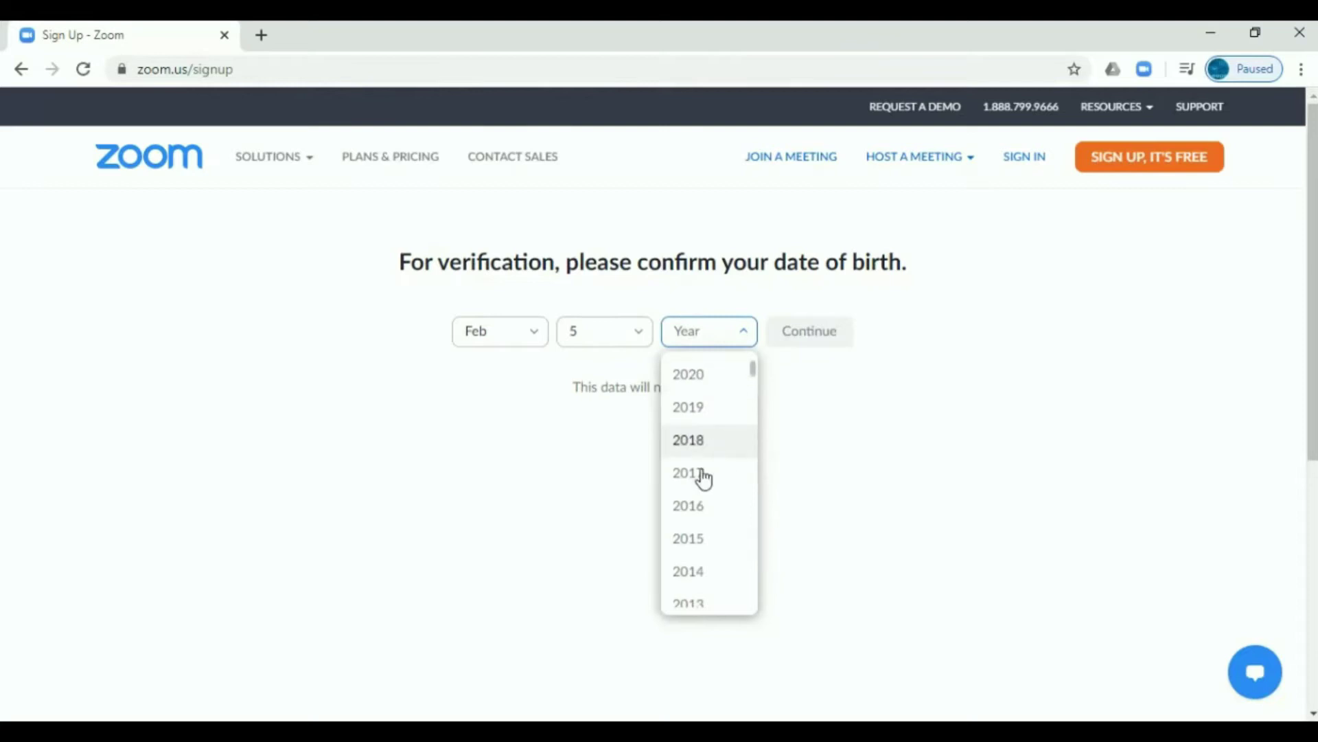
pyautogui.scroll(-10, 704, 479)
pyautogui.click(710, 390)
pyautogui.click(813, 332)
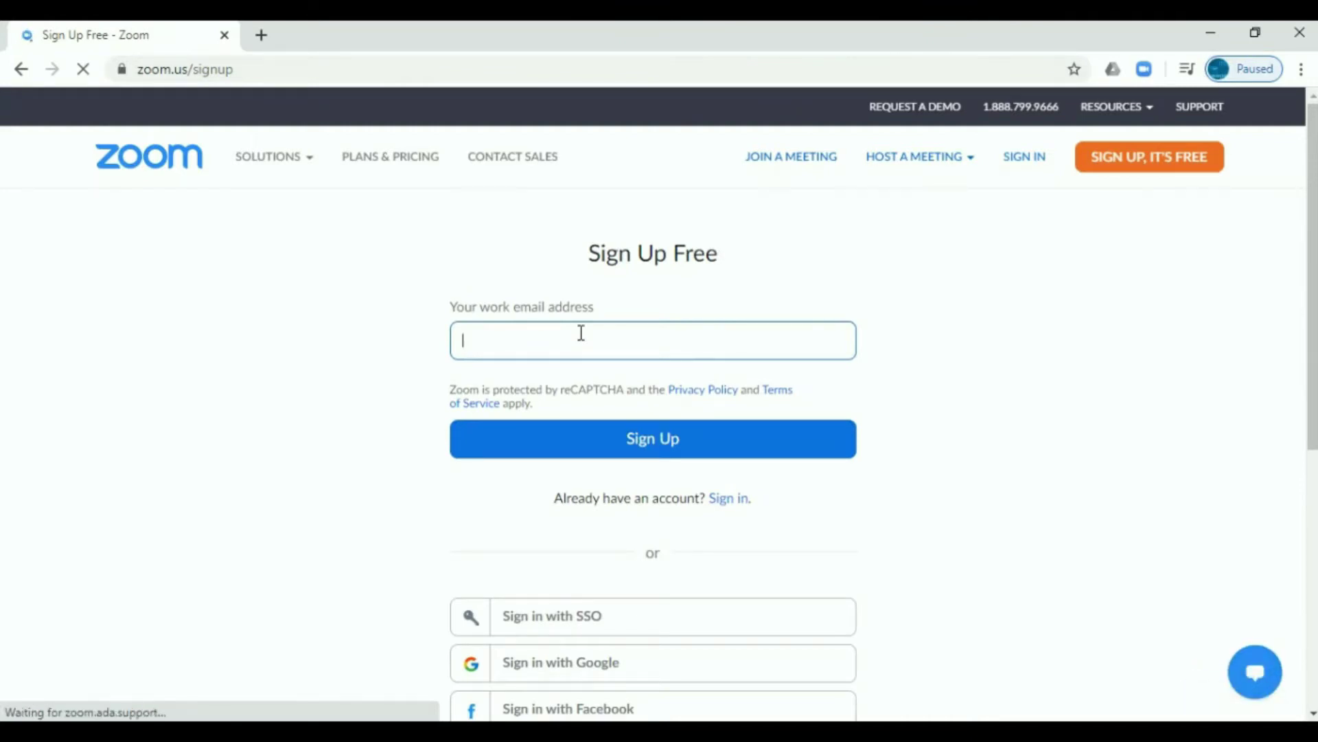
# Choose Google as the sign-in method for the new Zoom account
pyautogui.moveTo(1313, 263); pyautogui.dragTo(1316, 337)
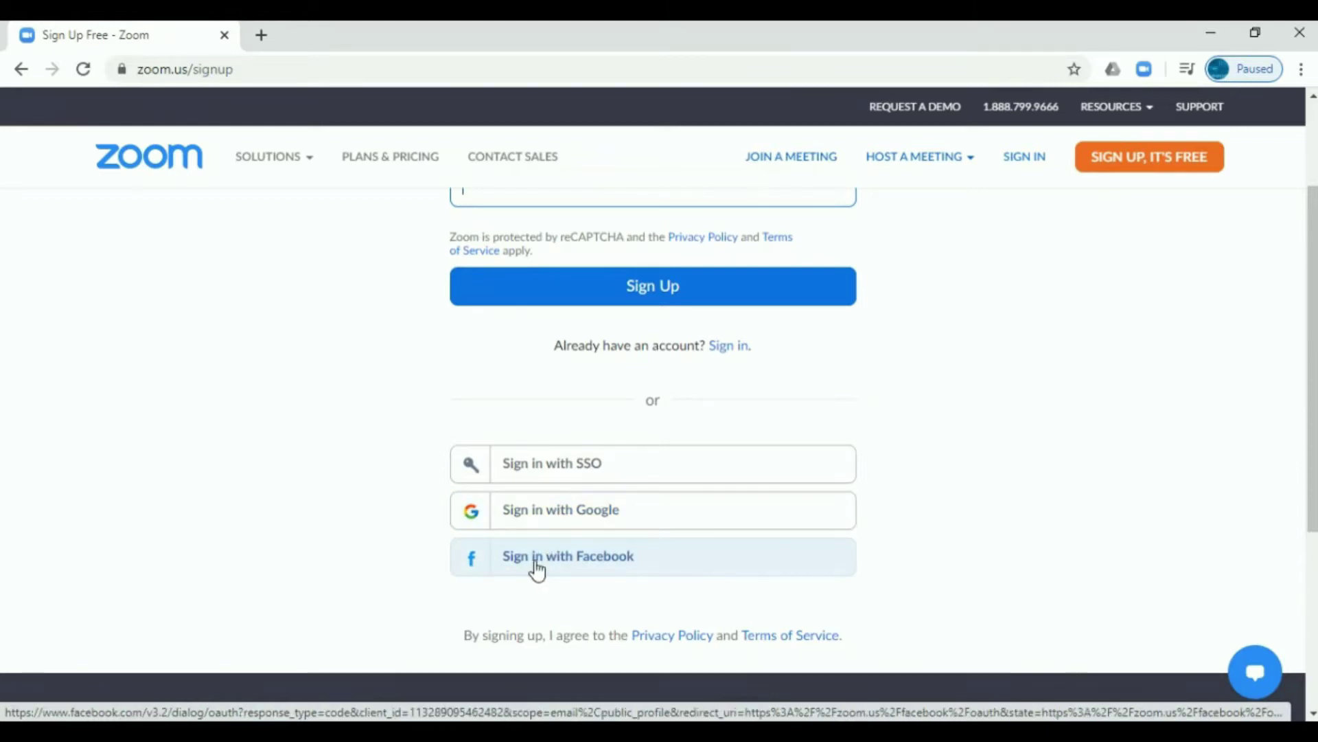
pyautogui.click(580, 515)
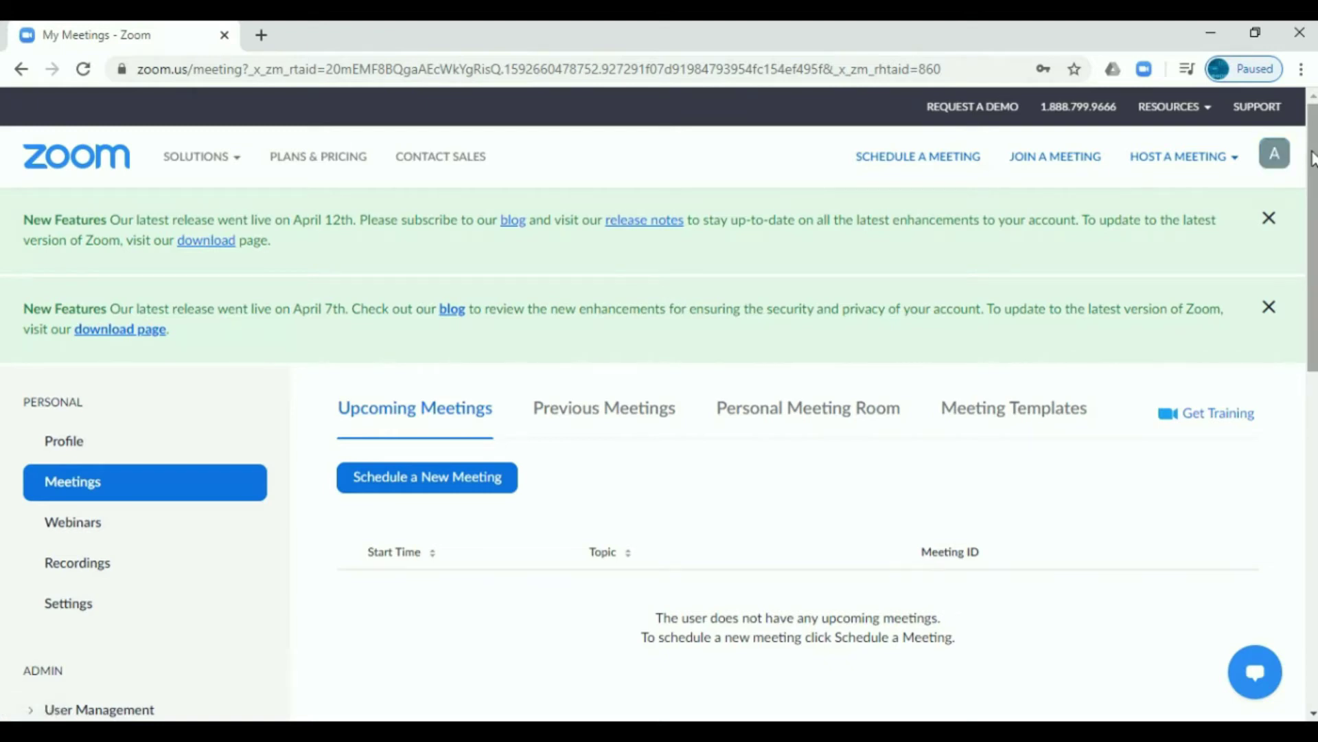
# Look through the upcoming meetings, previous meetings, Personal Meeting Room and meeting templates, and the account profile
pyautogui.scroll(-2, 659, 412)
pyautogui.scroll(-1, 659, 412)
pyautogui.scroll(1, 659, 412)
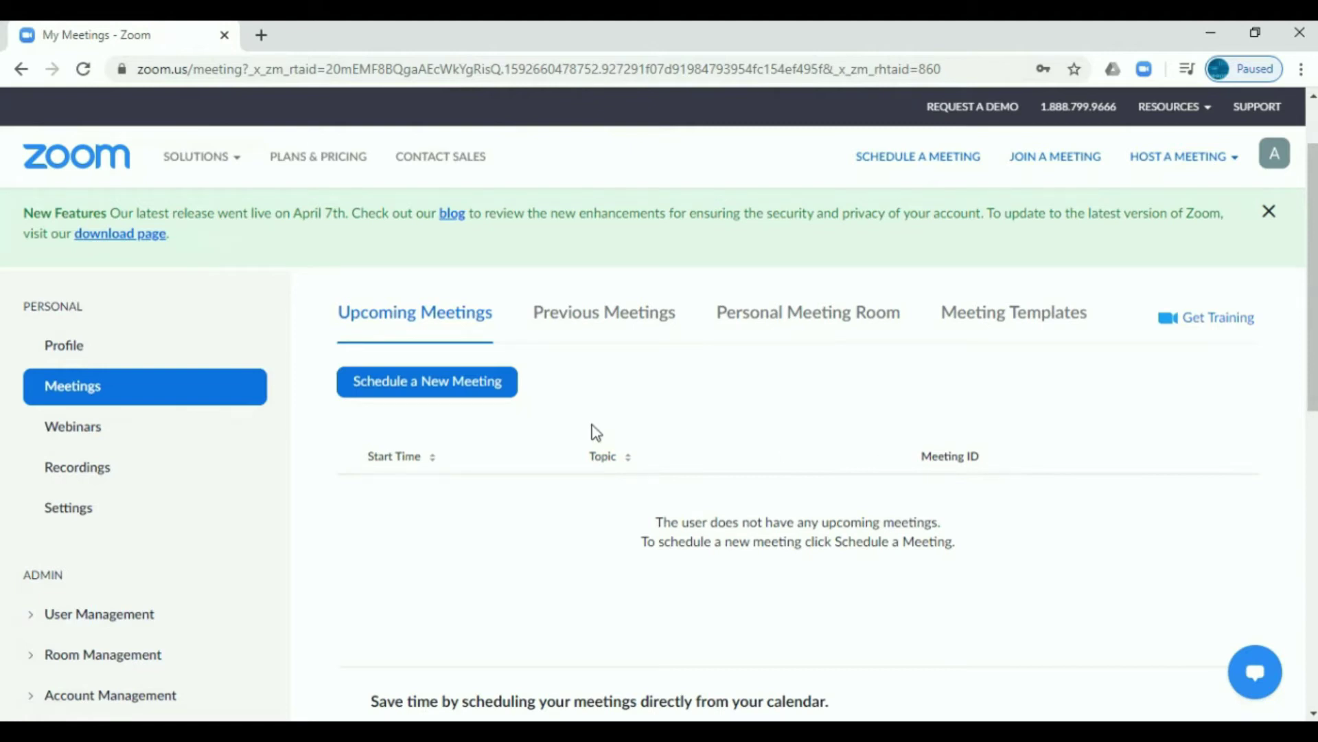
pyautogui.click(590, 319)
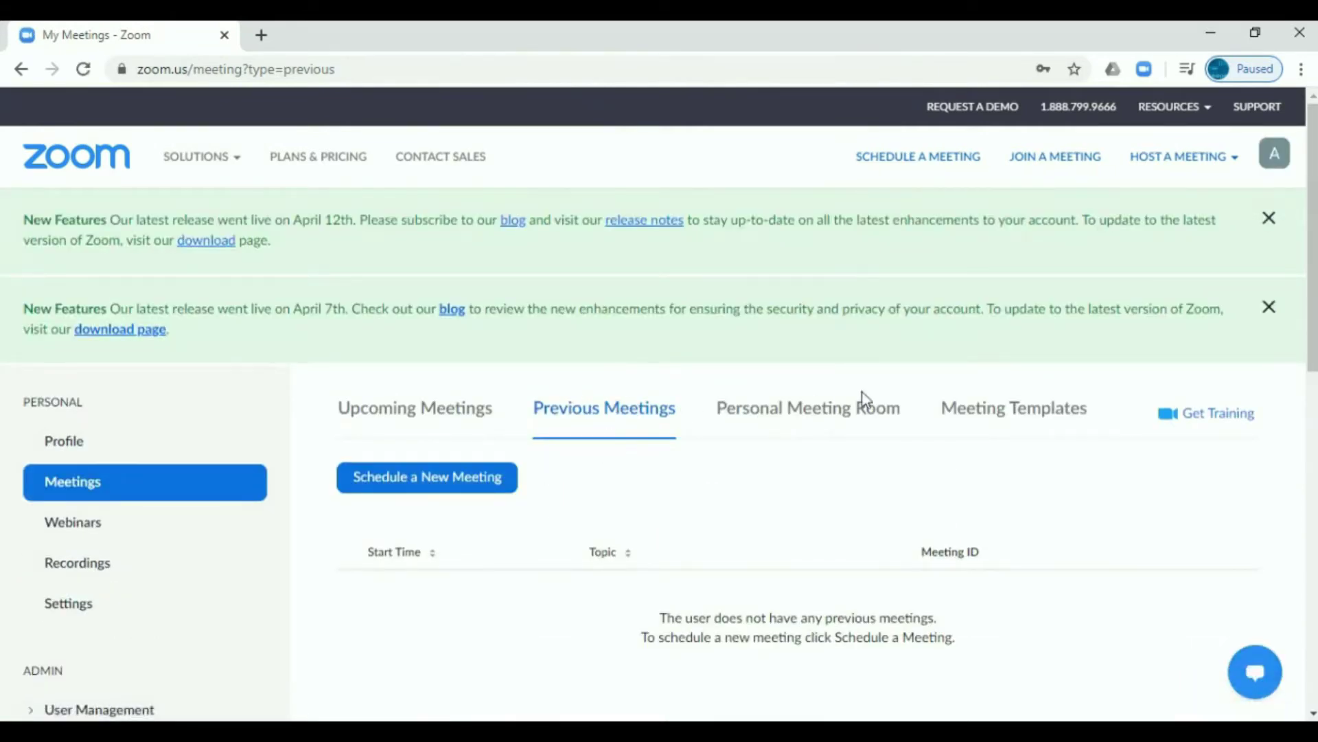
pyautogui.click(848, 425)
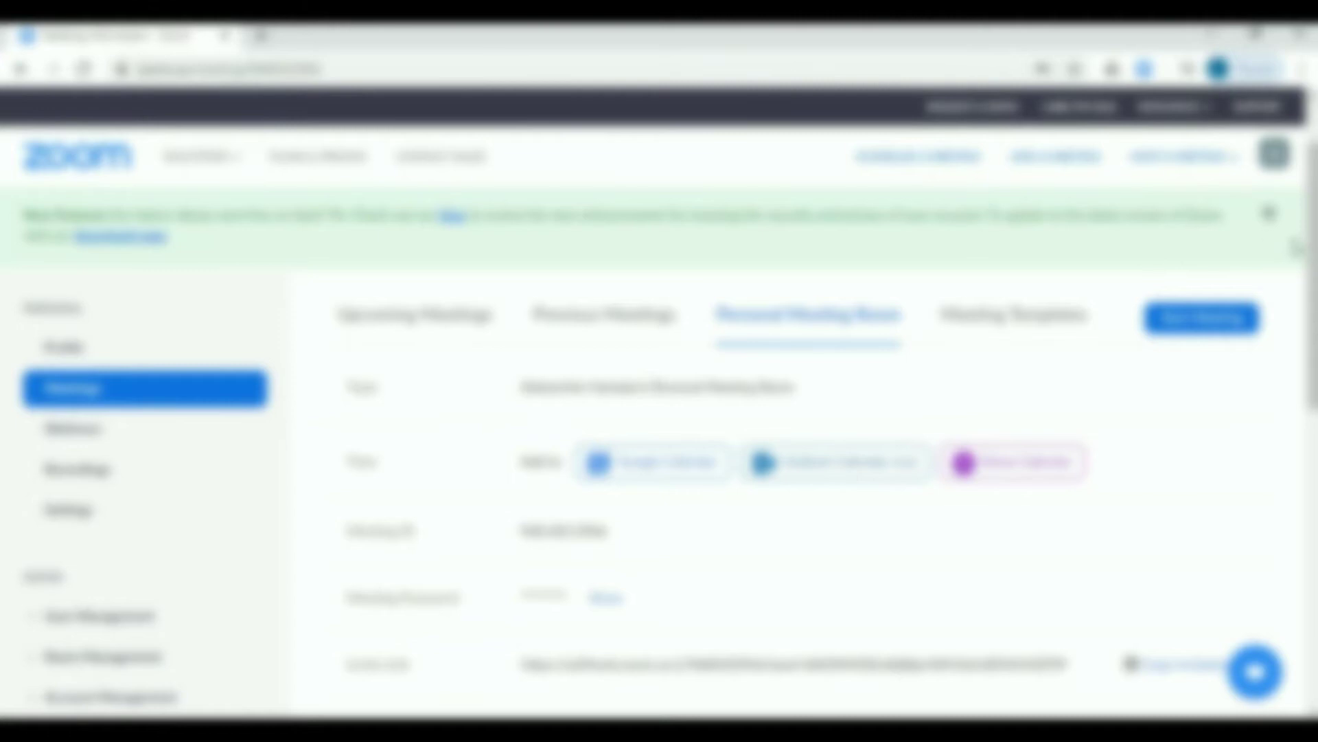
pyautogui.scroll(-2, 1308, 275)
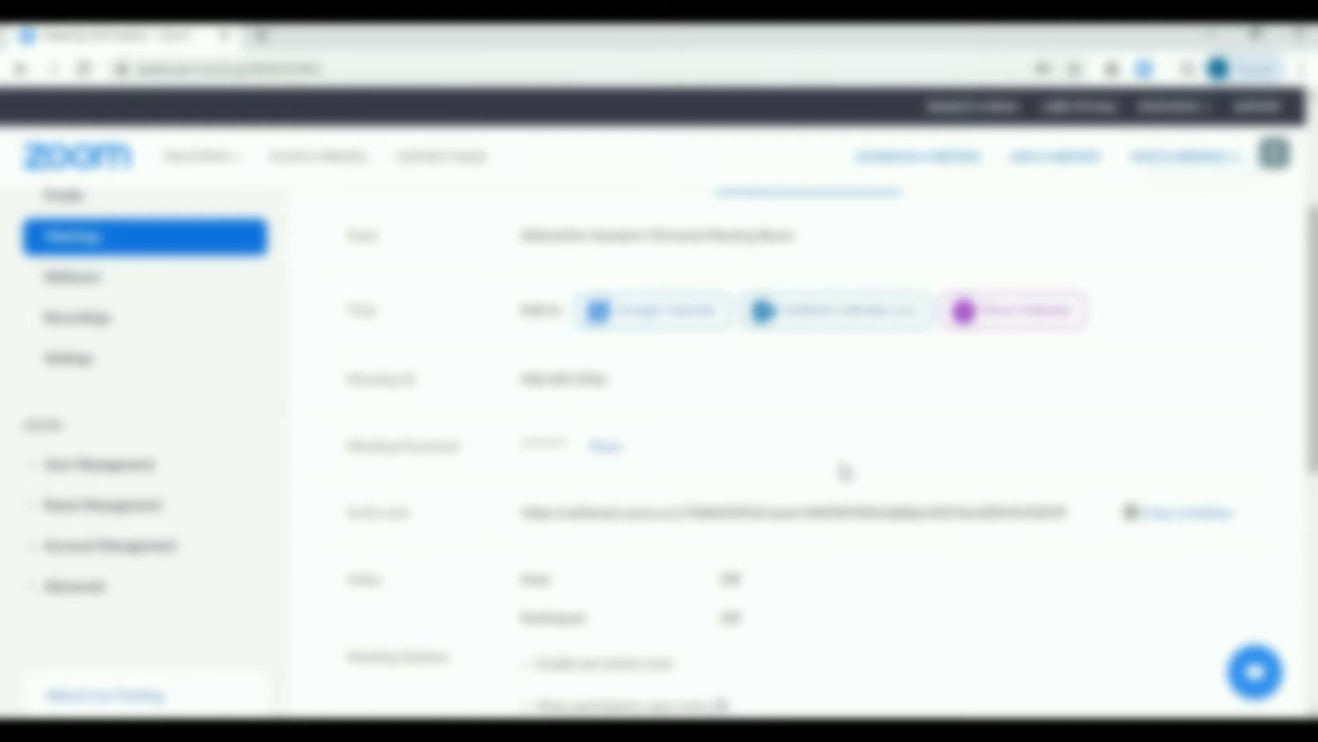
pyautogui.scroll(-4, 1168, 420)
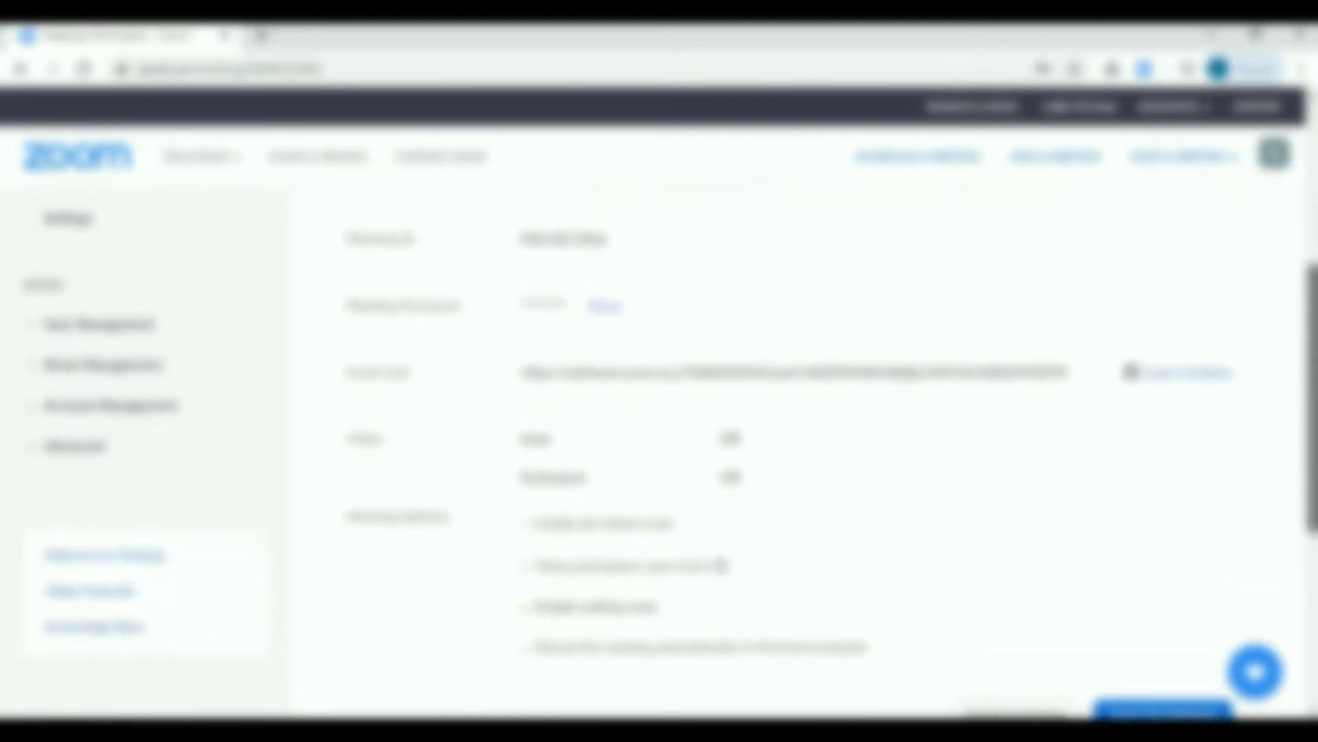
pyautogui.scroll(4, 797, 453)
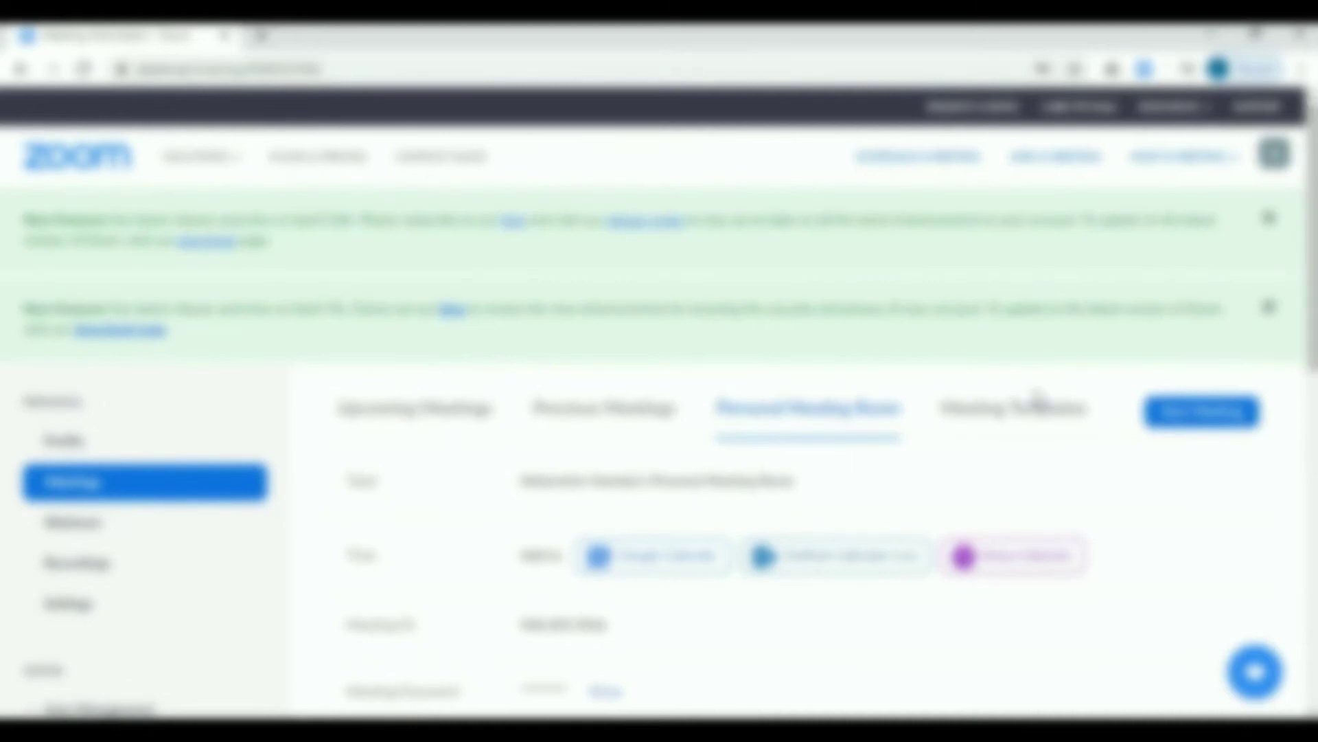
pyautogui.click(986, 412)
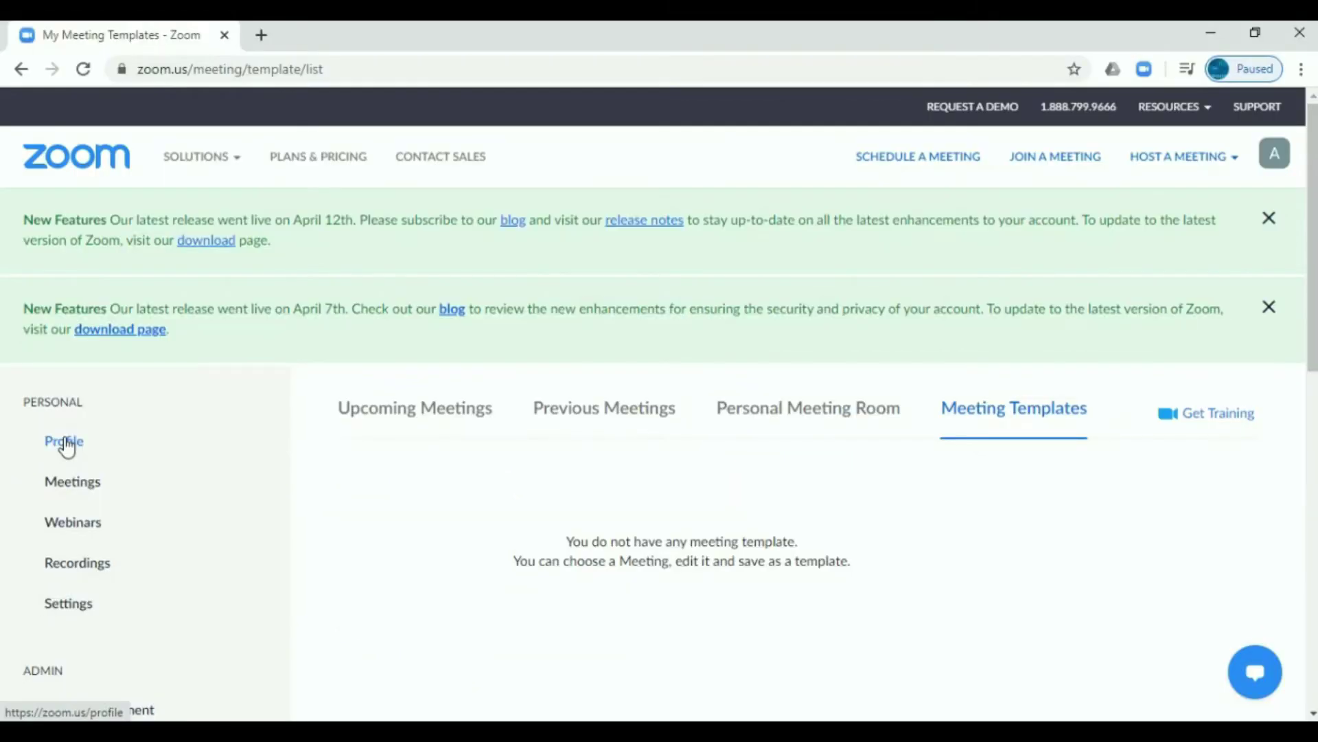
pyautogui.click(66, 444)
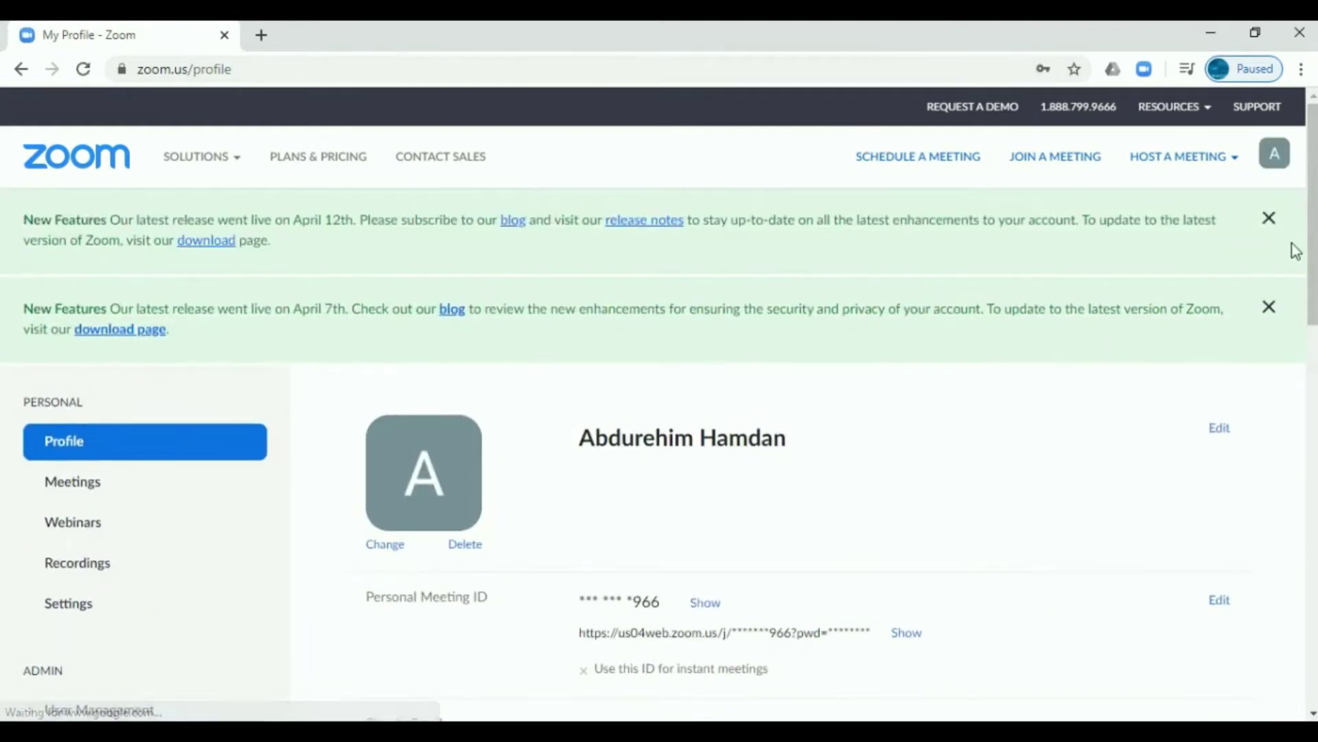
pyautogui.moveTo(1310, 248); pyautogui.dragTo(1268, 245)
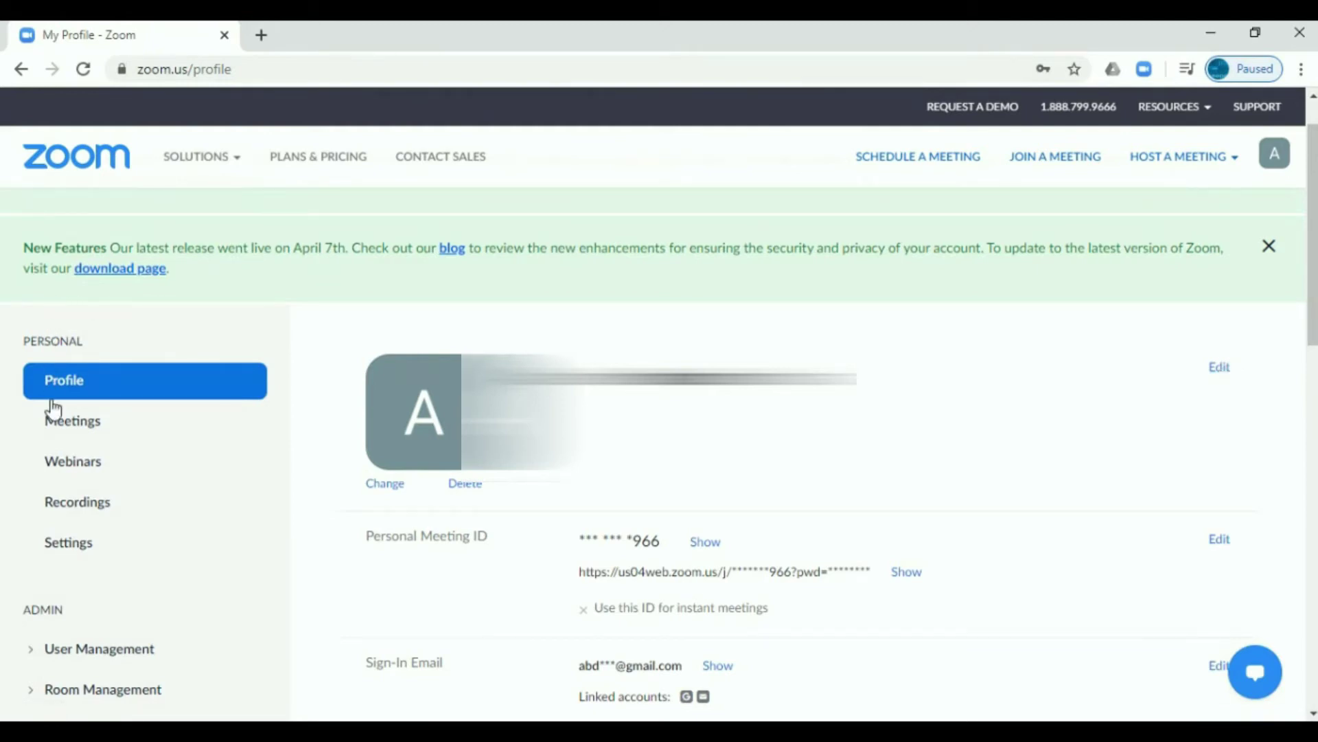
# From the Meetings page, view the Chrome Extension's download page in the web store and close it
pyautogui.click(54, 429)
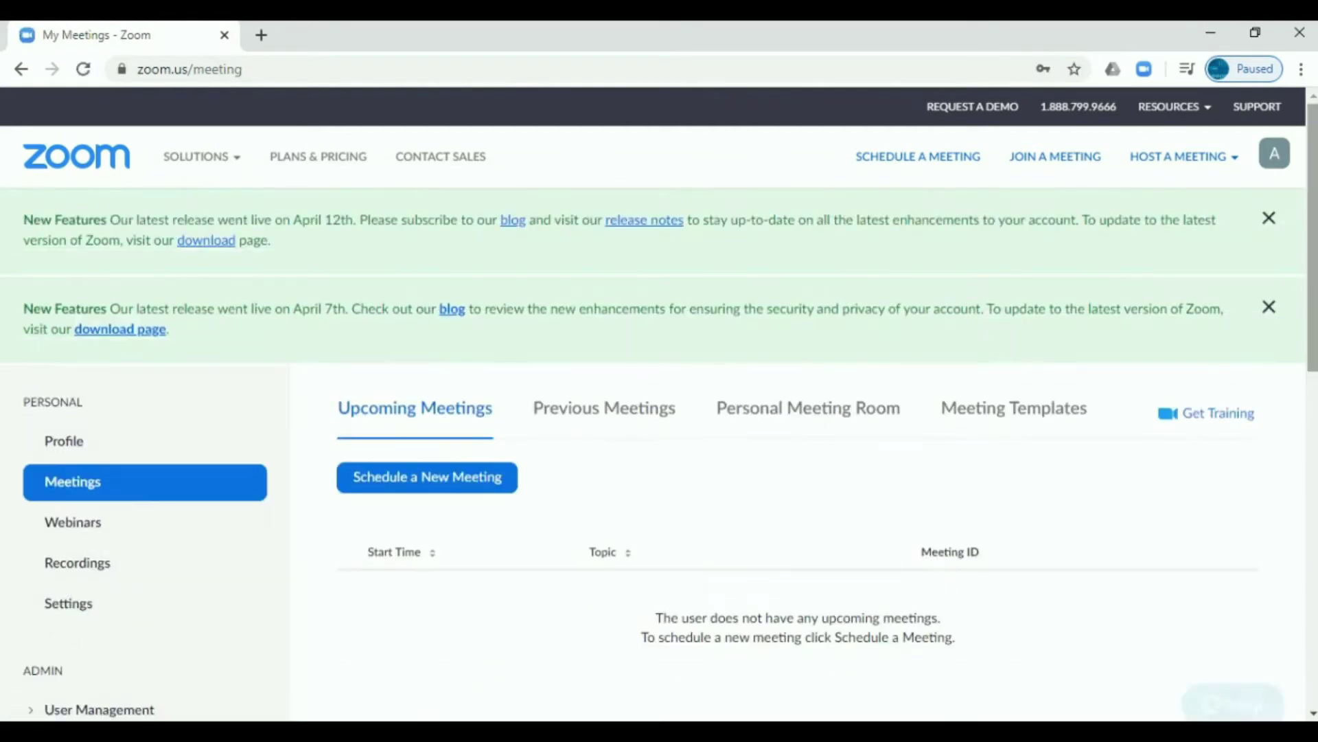
pyautogui.scroll(-6, 1315, 269)
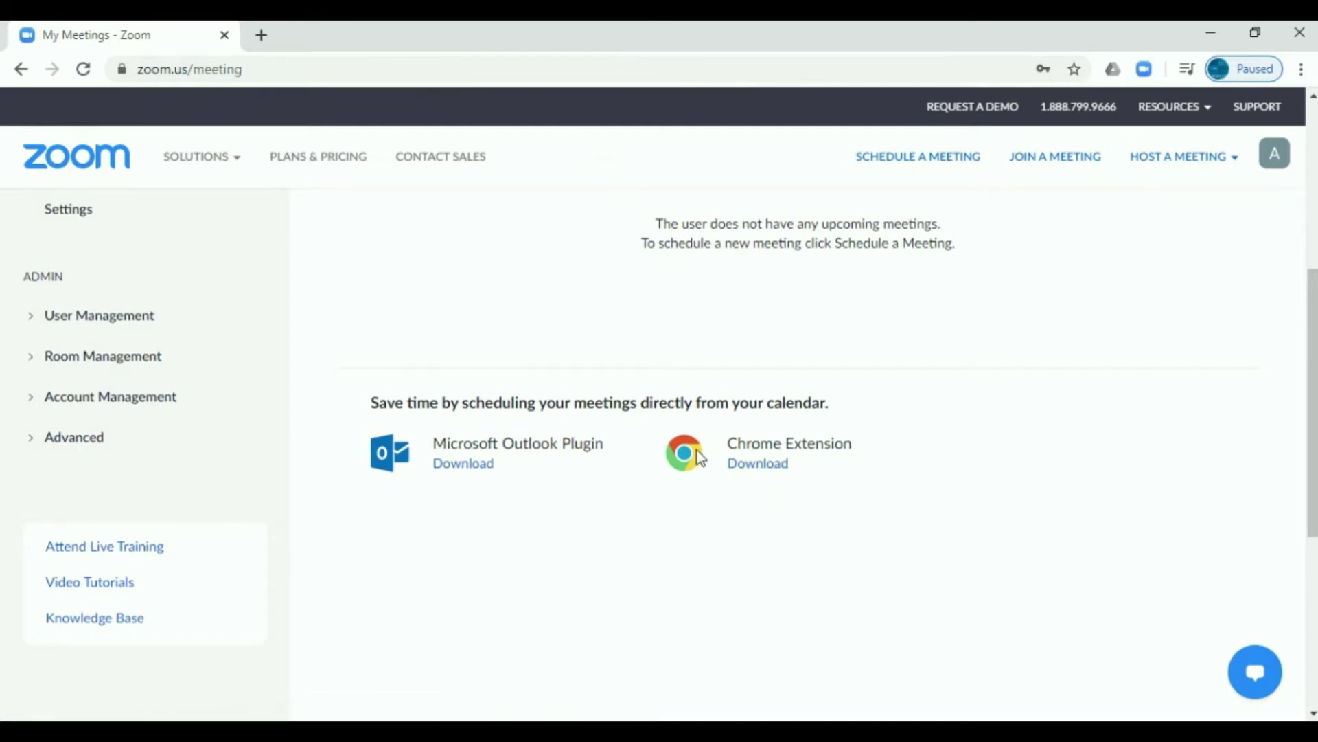
pyautogui.click(748, 465)
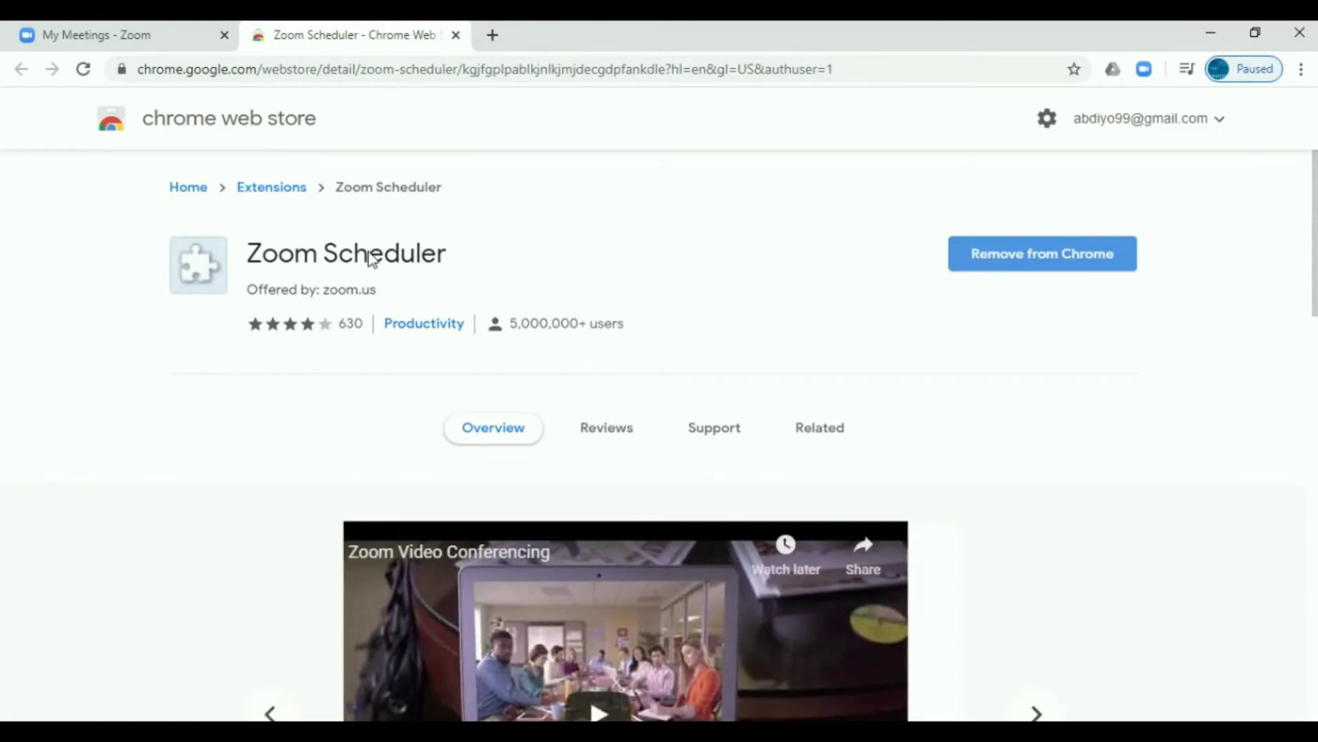
pyautogui.click(454, 35)
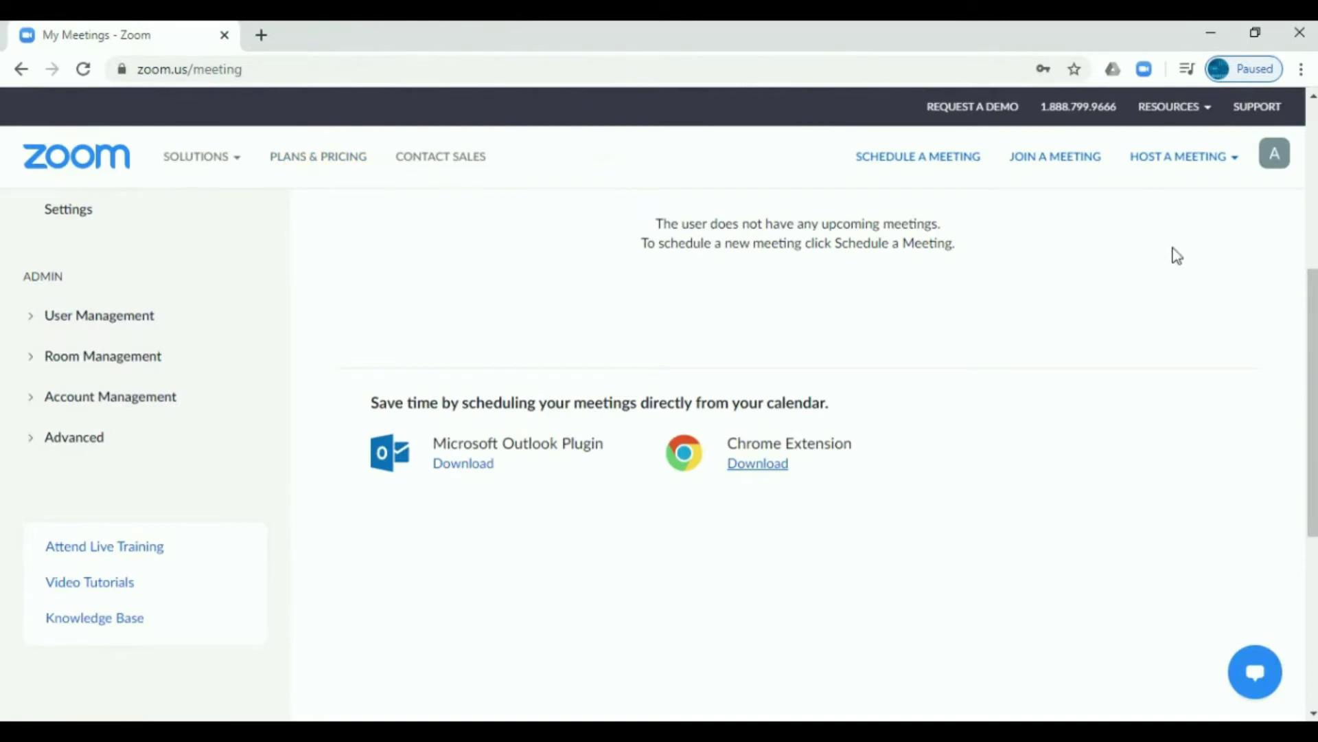
# Download the Zoom Client for Meetings from the Download Center and open the downloaded installer
pyautogui.moveTo(1312, 332); pyautogui.dragTo(1310, 155)
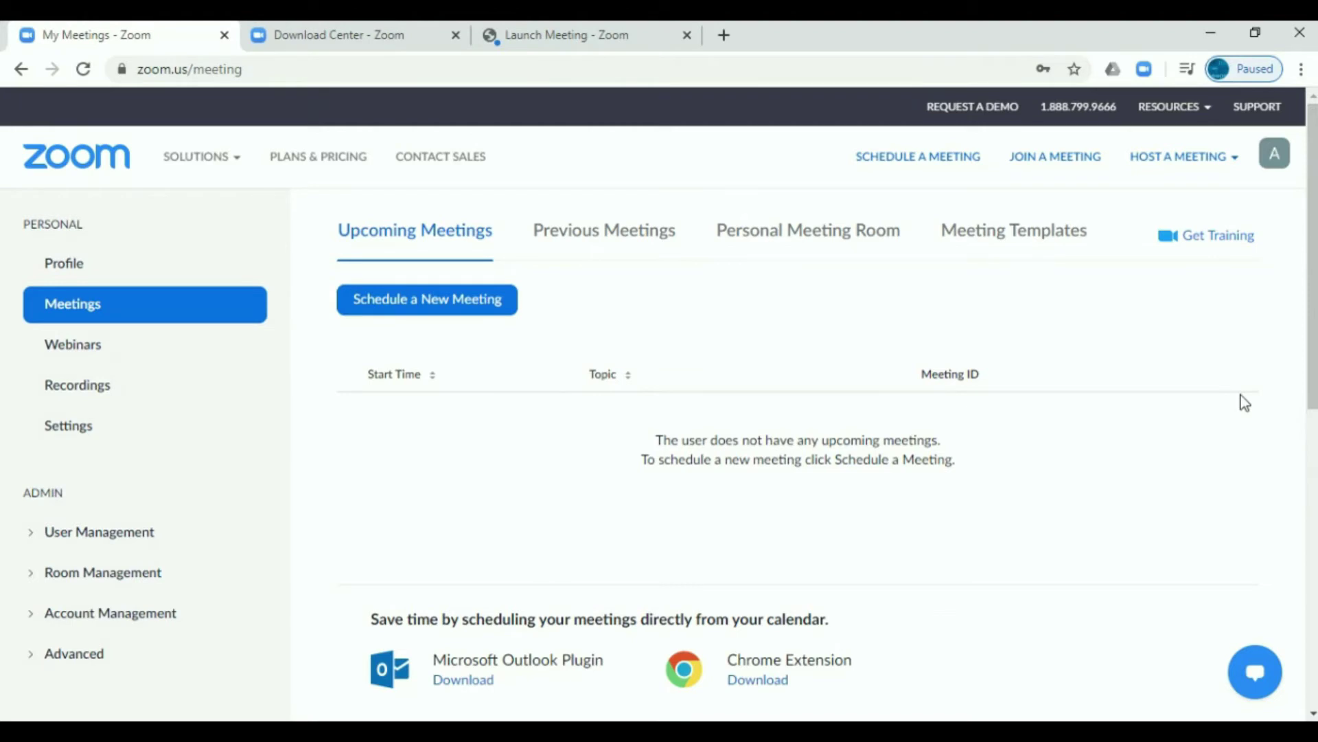
pyautogui.scroll(-10, 1244, 402)
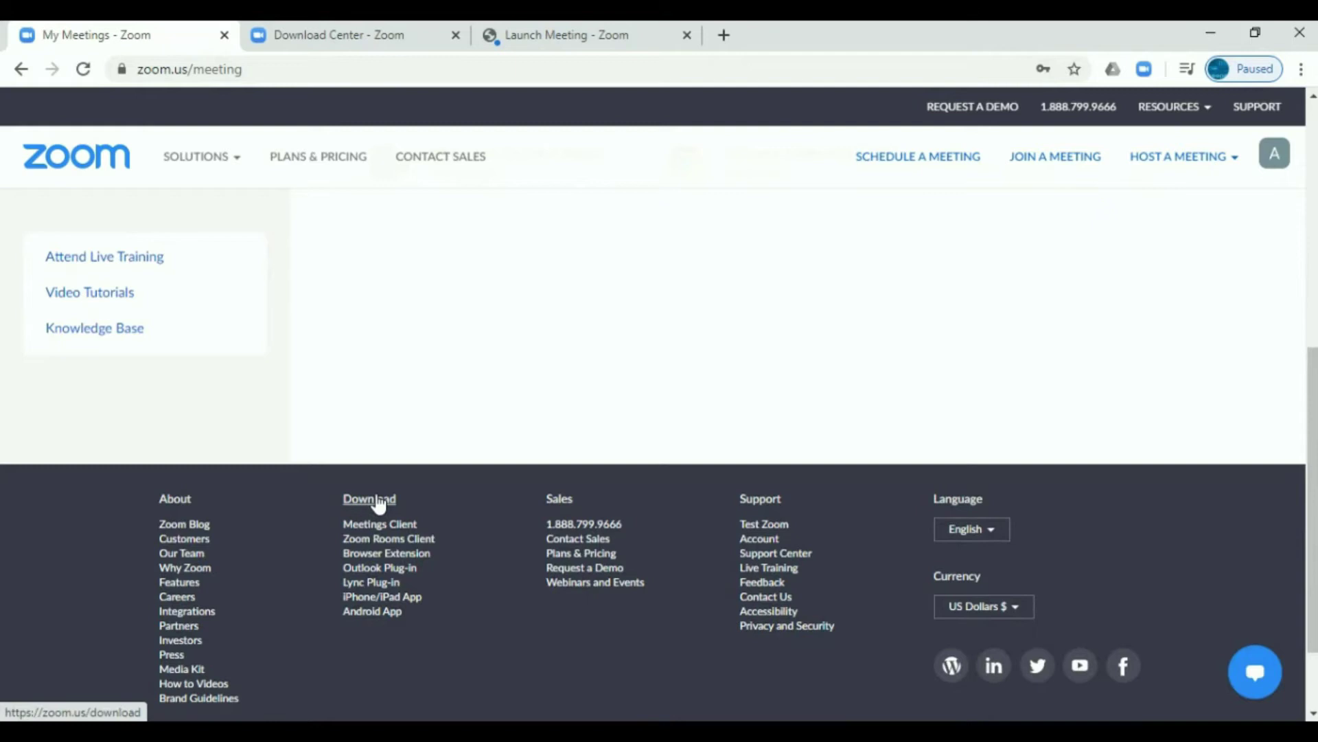
pyautogui.click(352, 46)
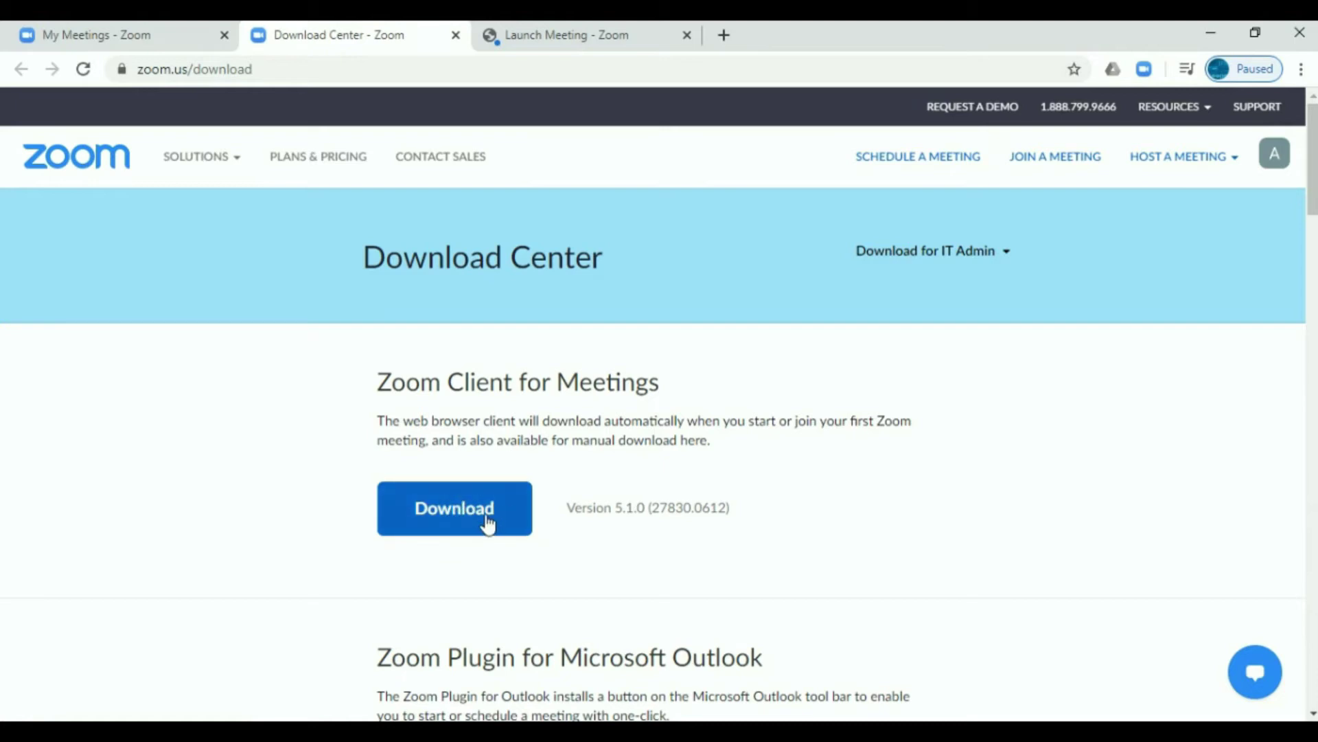
pyautogui.click(452, 520)
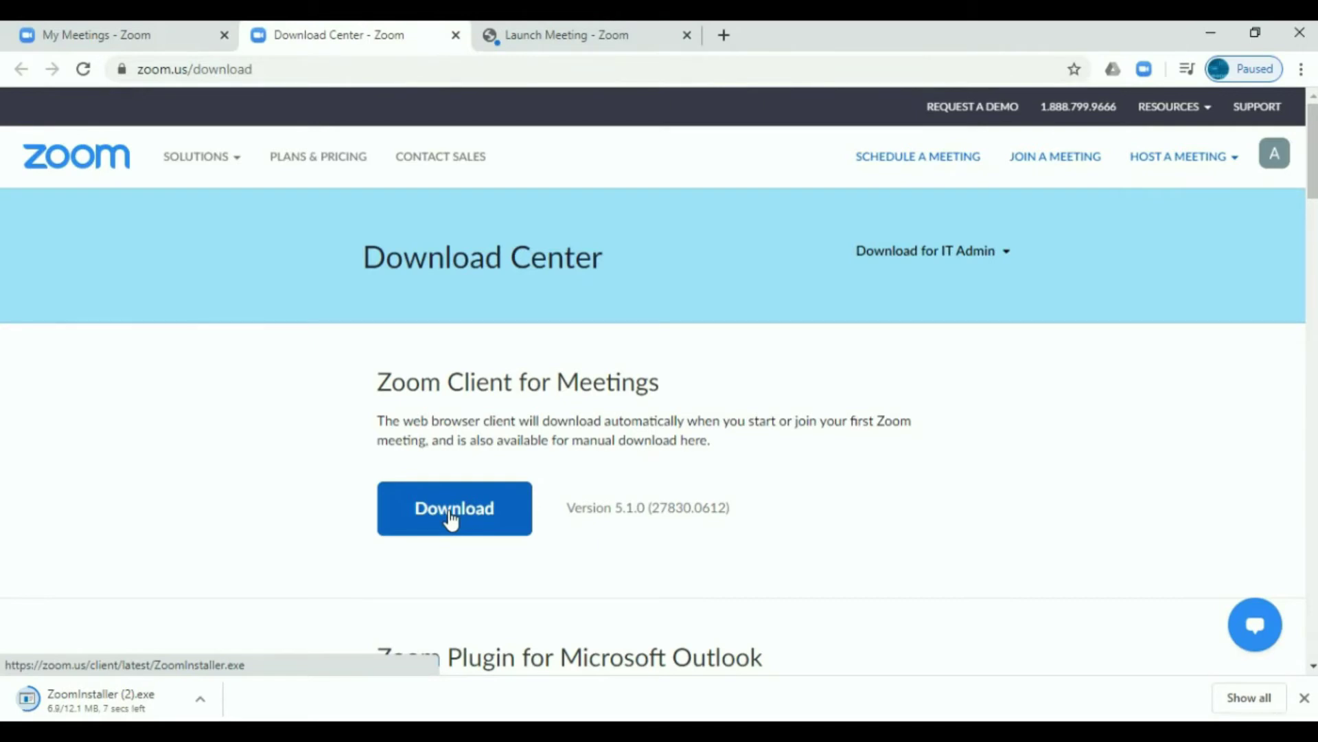
pyautogui.click(200, 699)
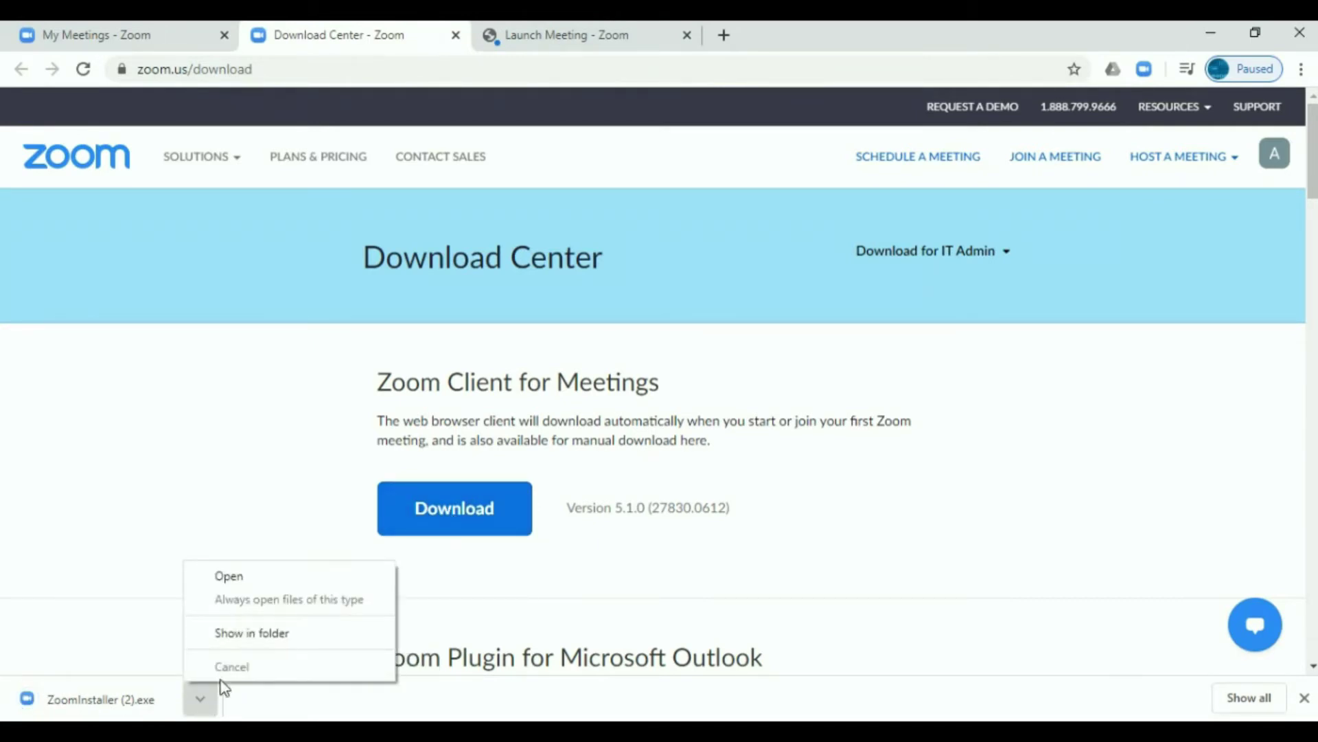
pyautogui.click(237, 577)
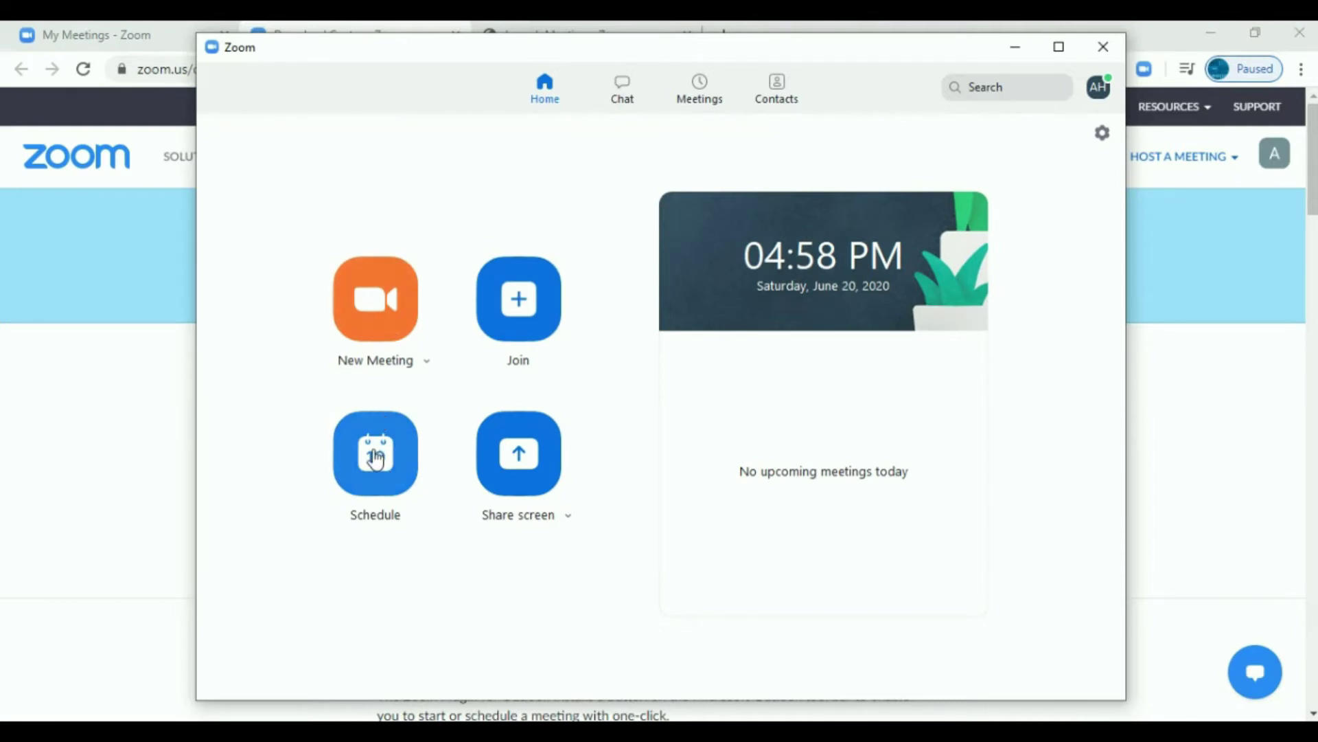
# Start a new meeting and test its audio with the Logitech USB Headset speakers and the Realtek Microphone Array, closing the audio options
pyautogui.click(369, 311)
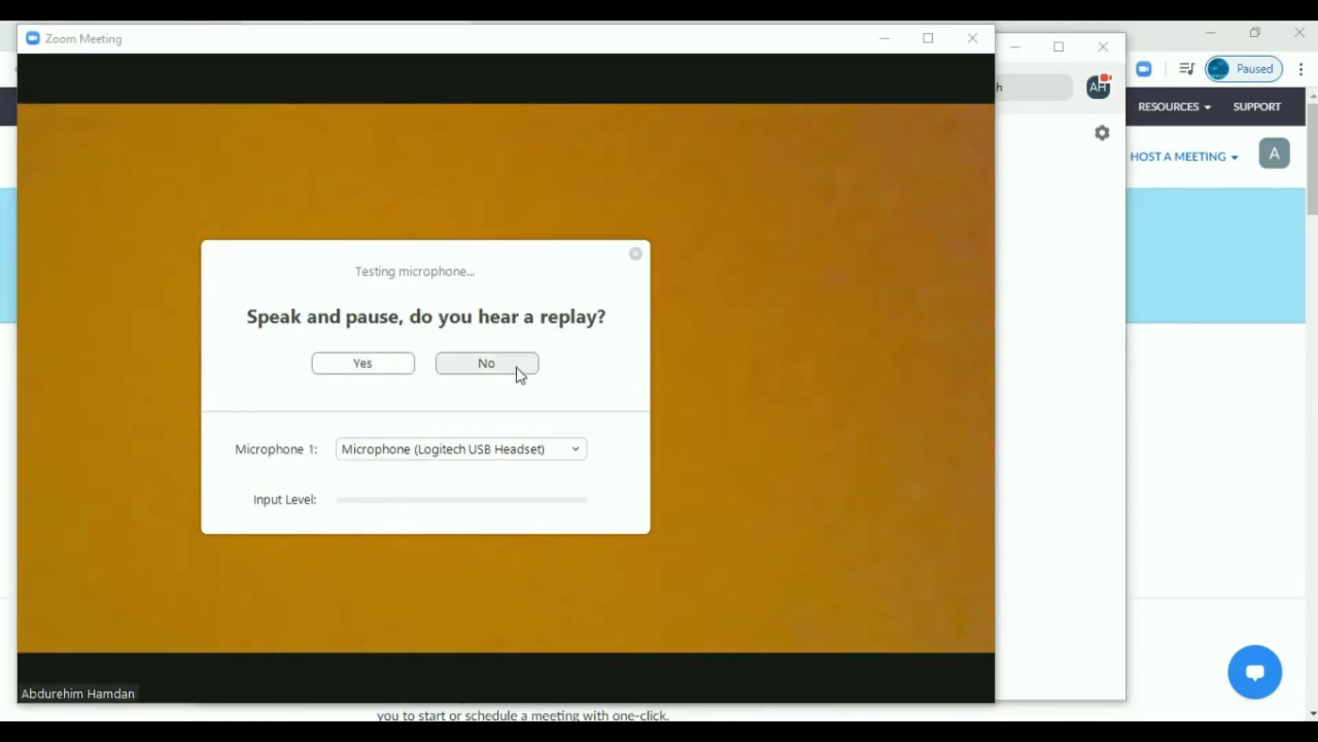
pyautogui.click(488, 363)
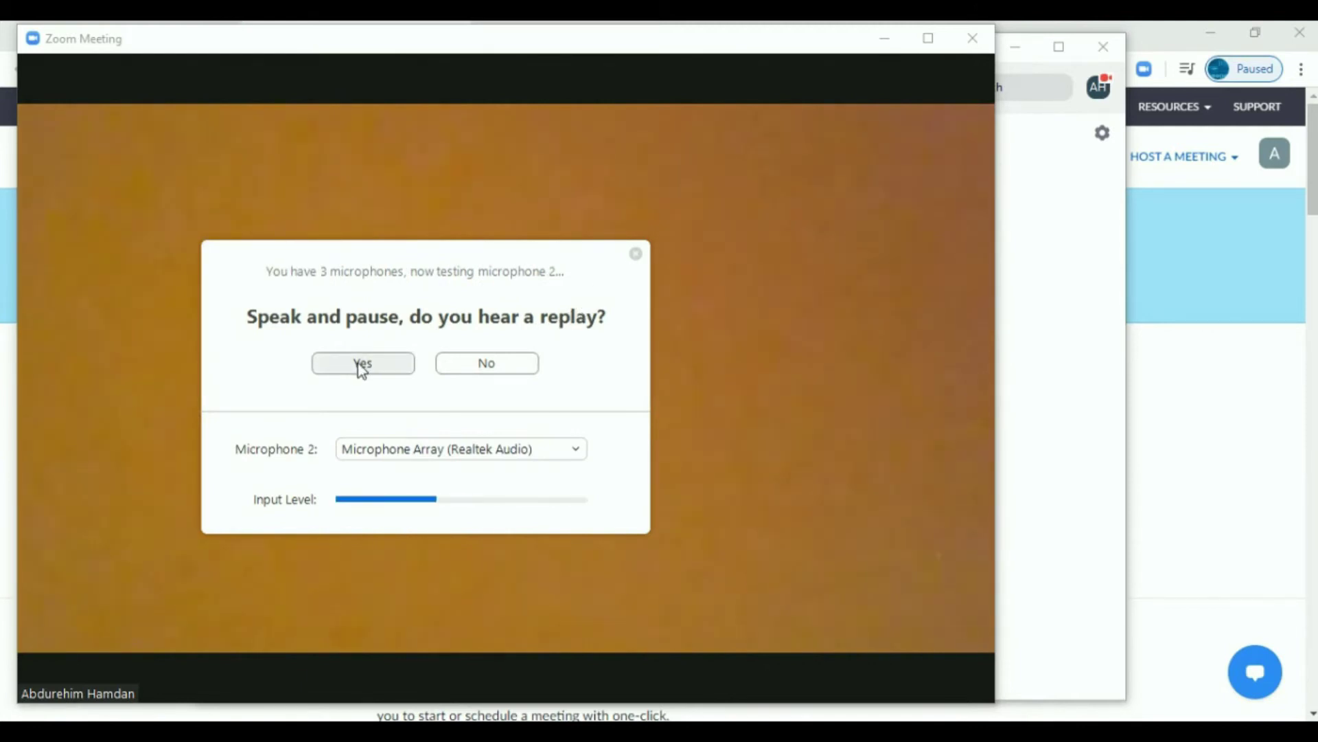
pyautogui.click(360, 365)
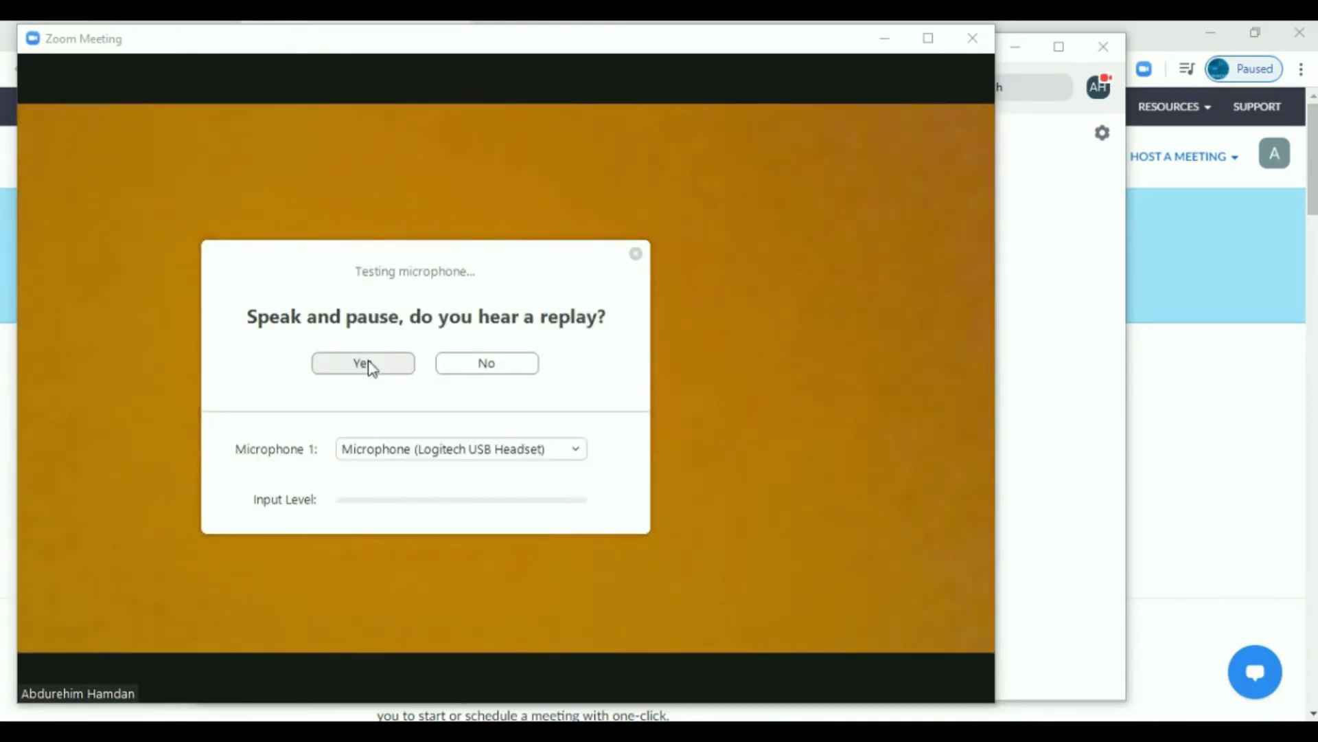
pyautogui.click(480, 364)
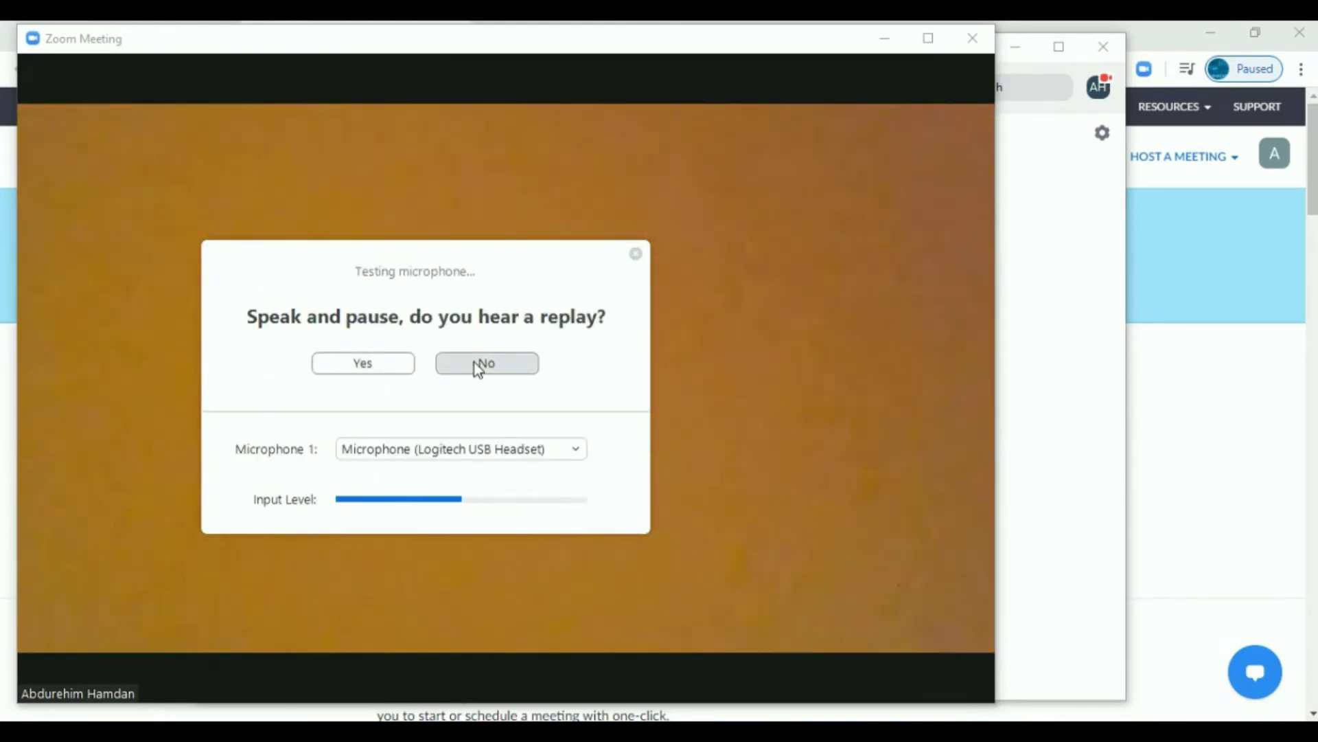
pyautogui.click(361, 366)
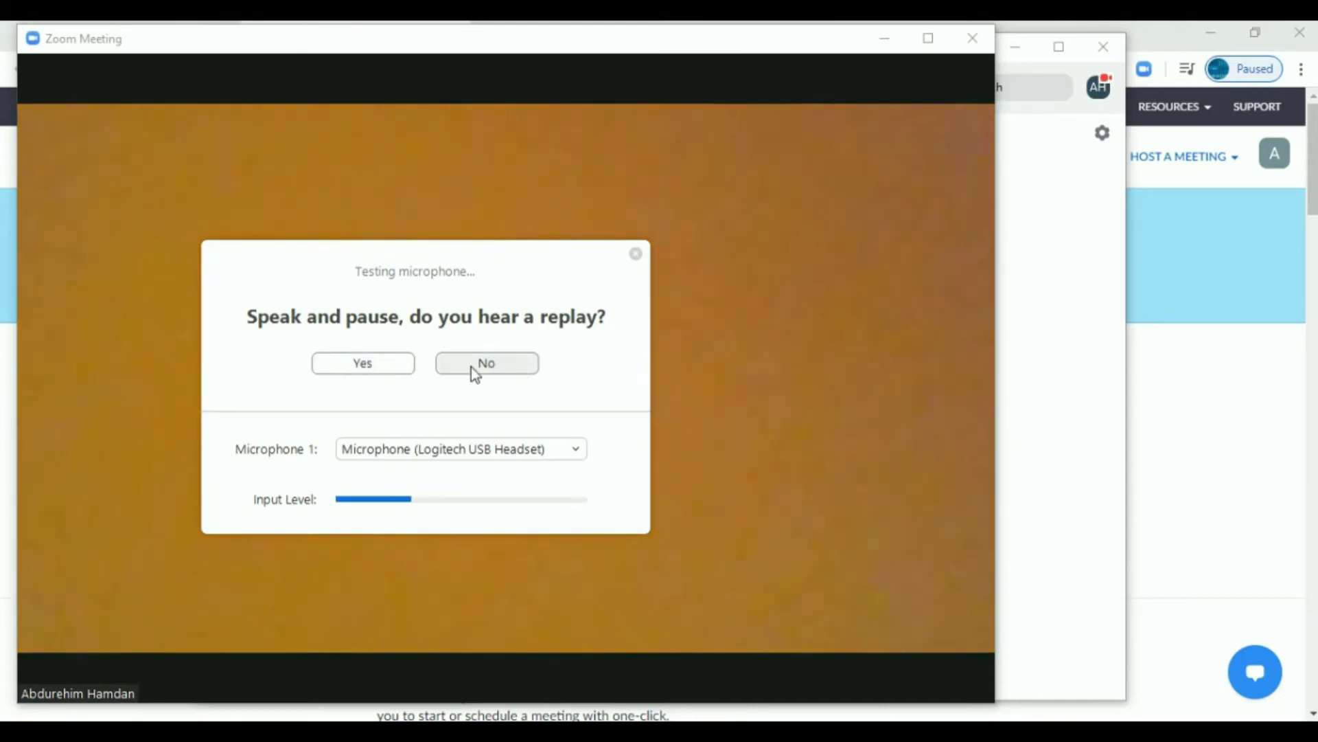
pyautogui.click(475, 368)
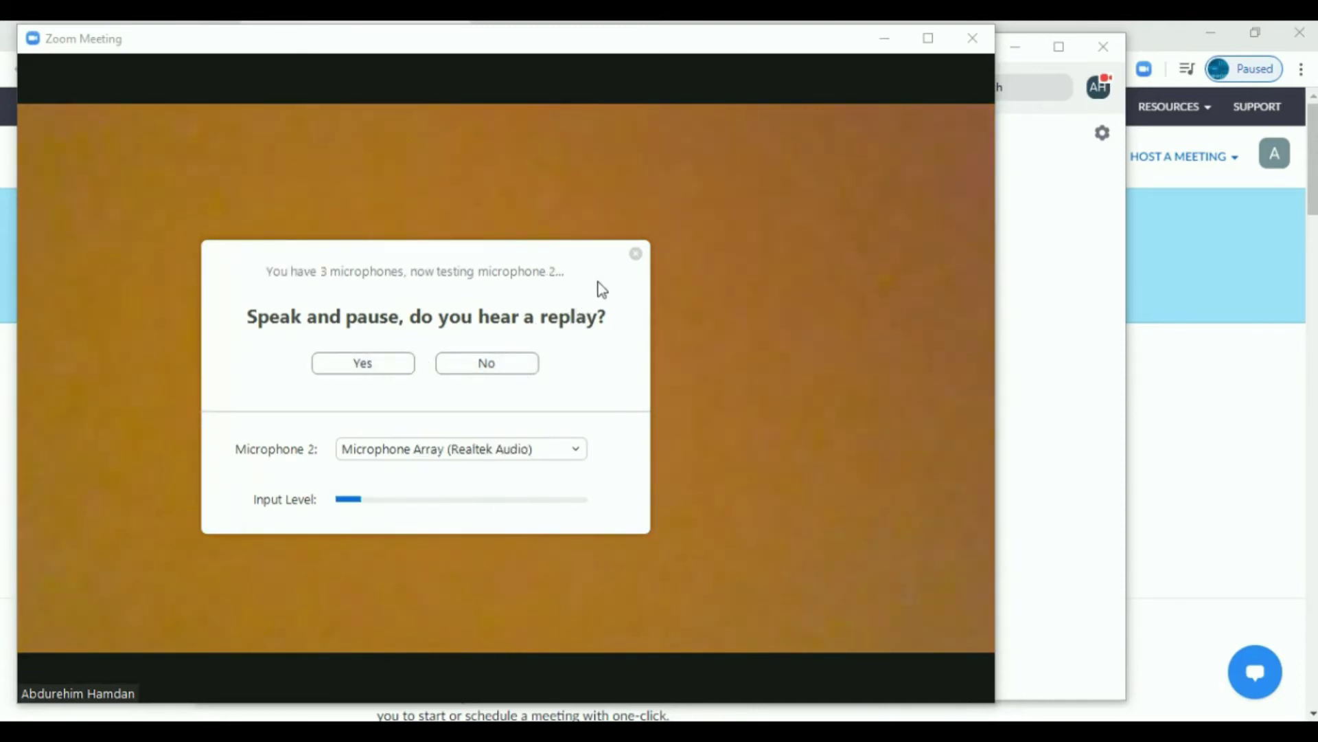
pyautogui.click(362, 369)
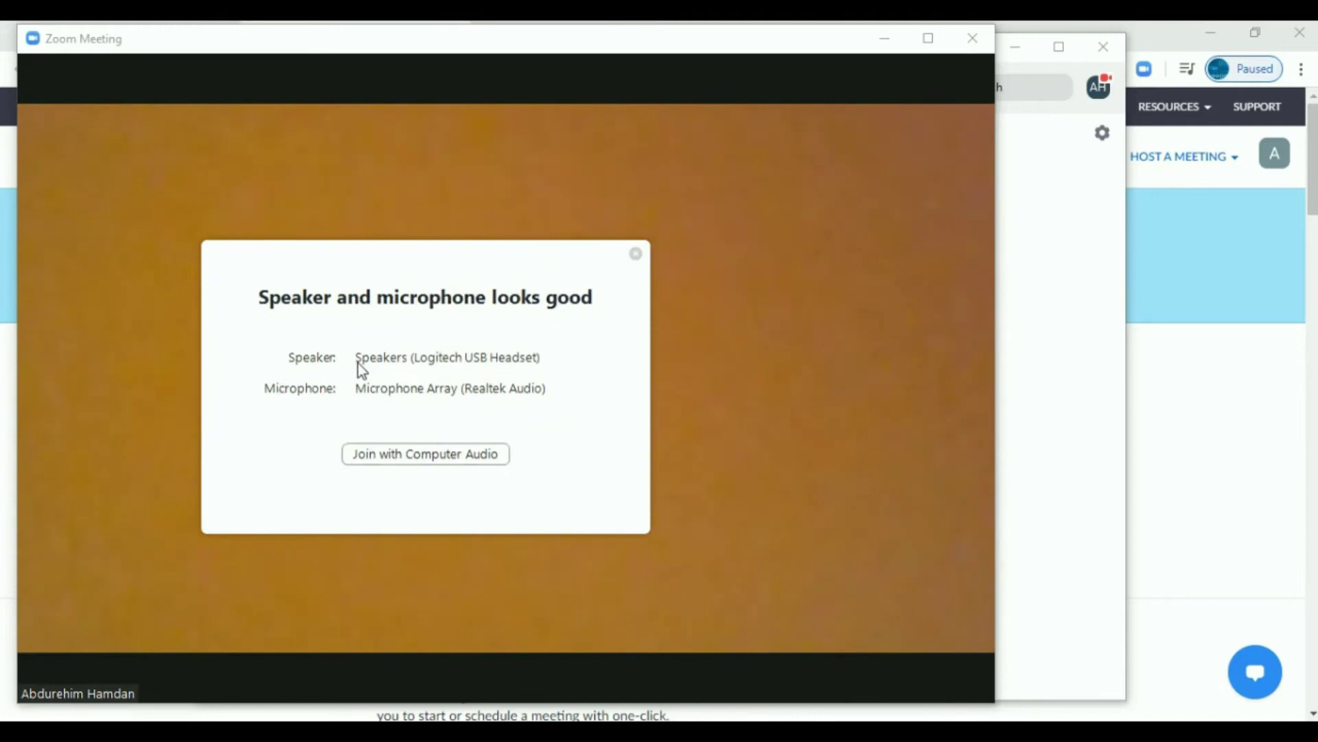
pyautogui.click(433, 457)
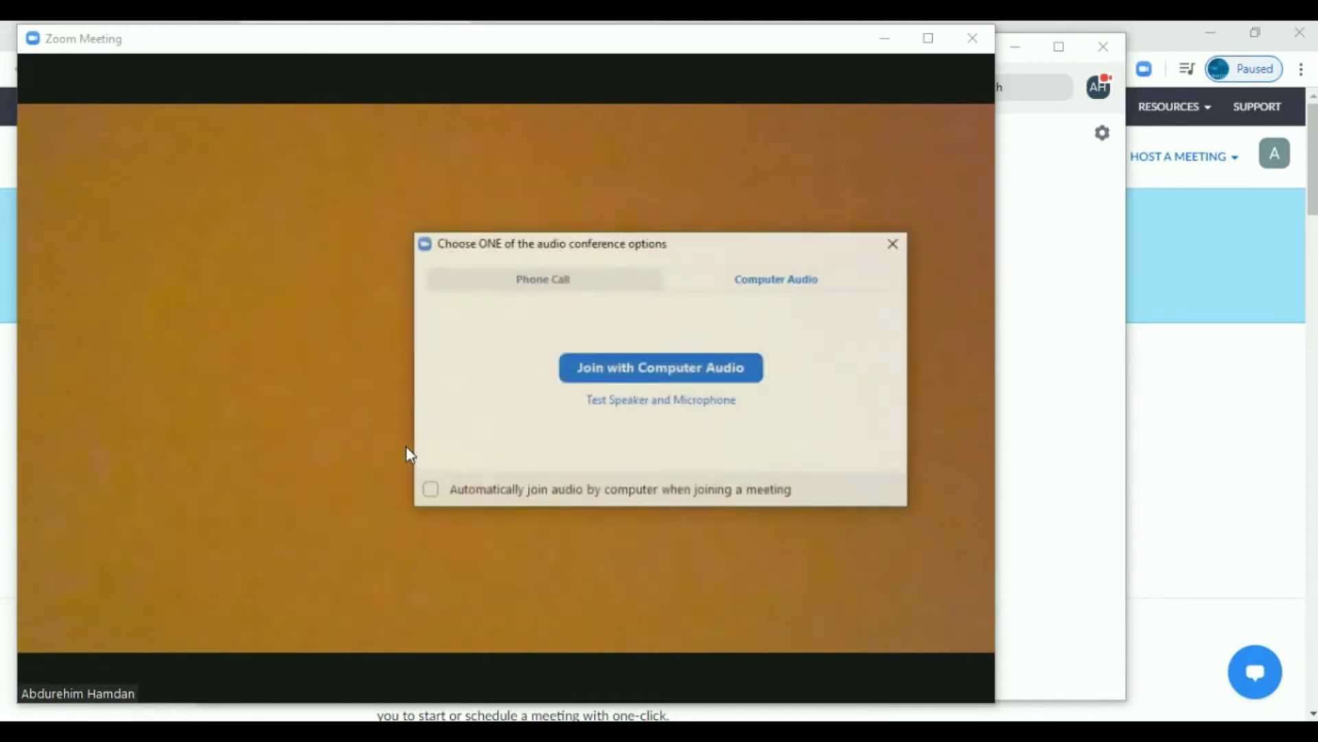
pyautogui.click(903, 245)
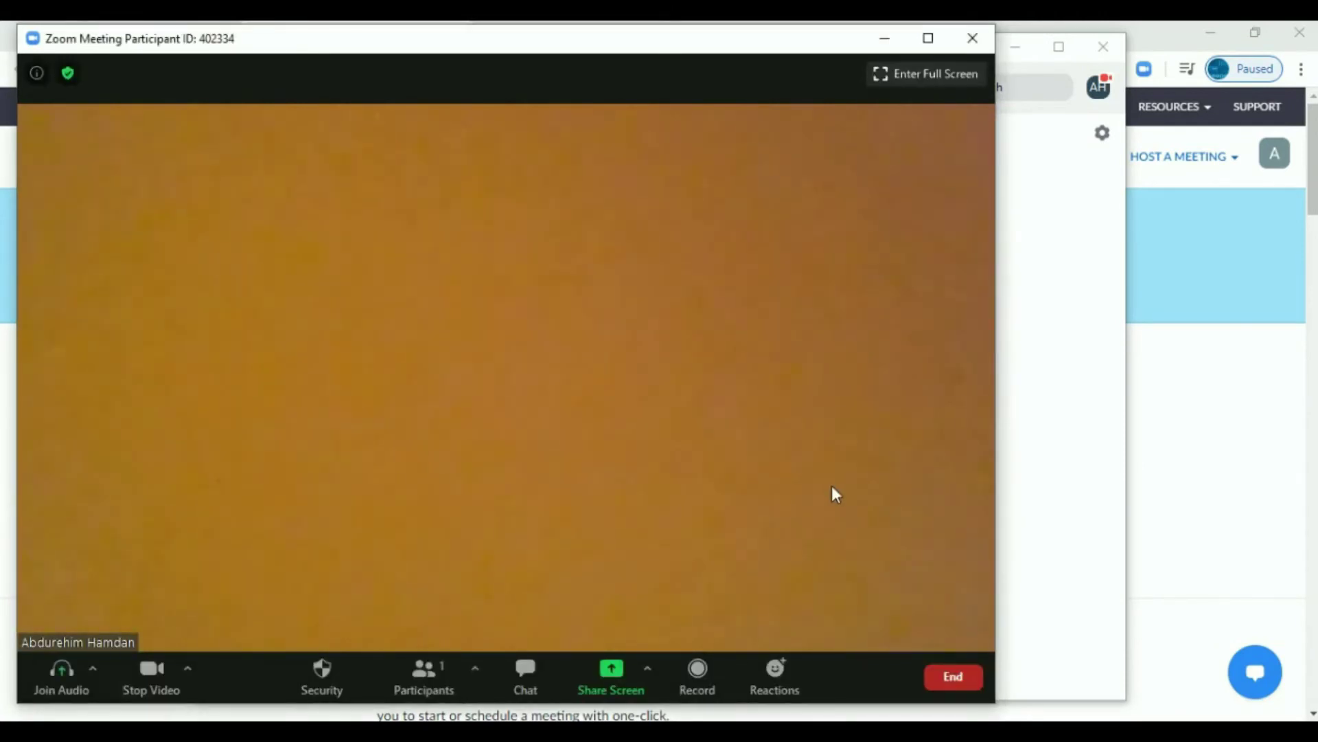
# End the running meeting for all participants, and view the Join Meeting form without joining a meeting
pyautogui.click(938, 674)
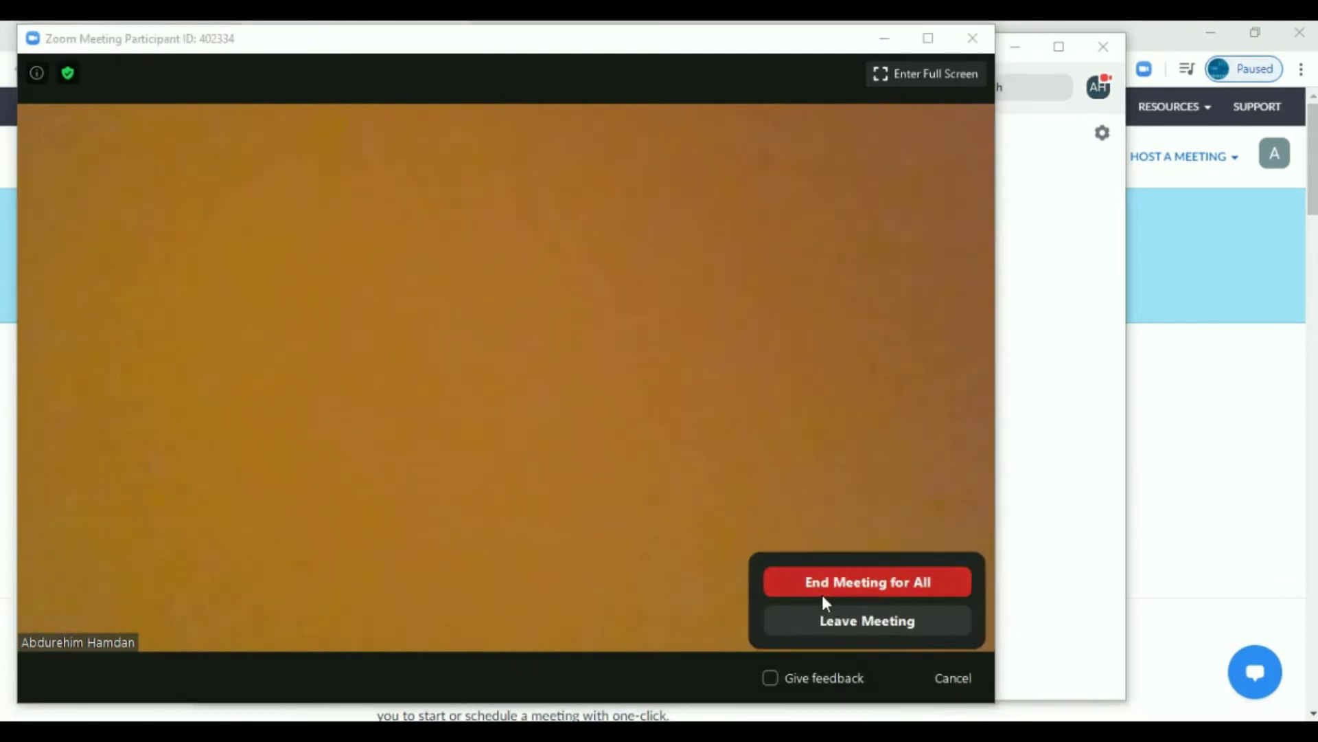
pyautogui.click(850, 595)
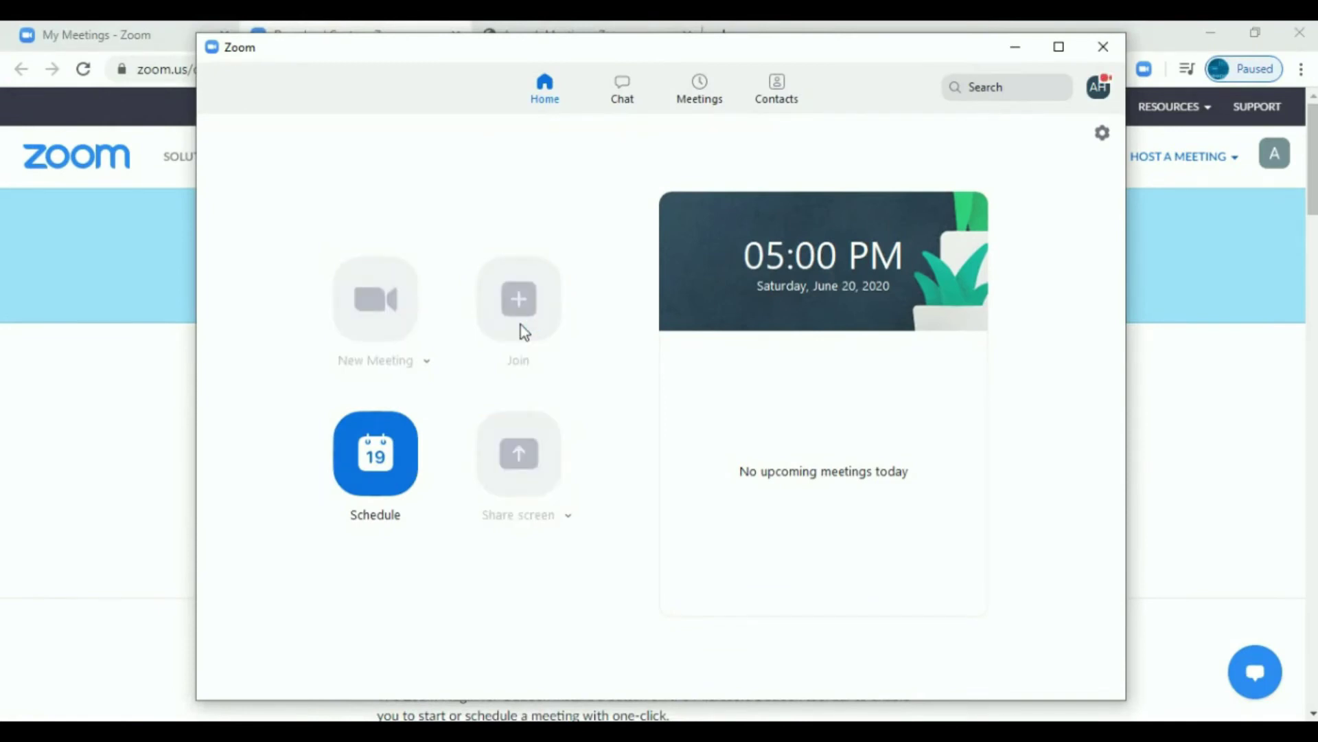
pyautogui.click(520, 325)
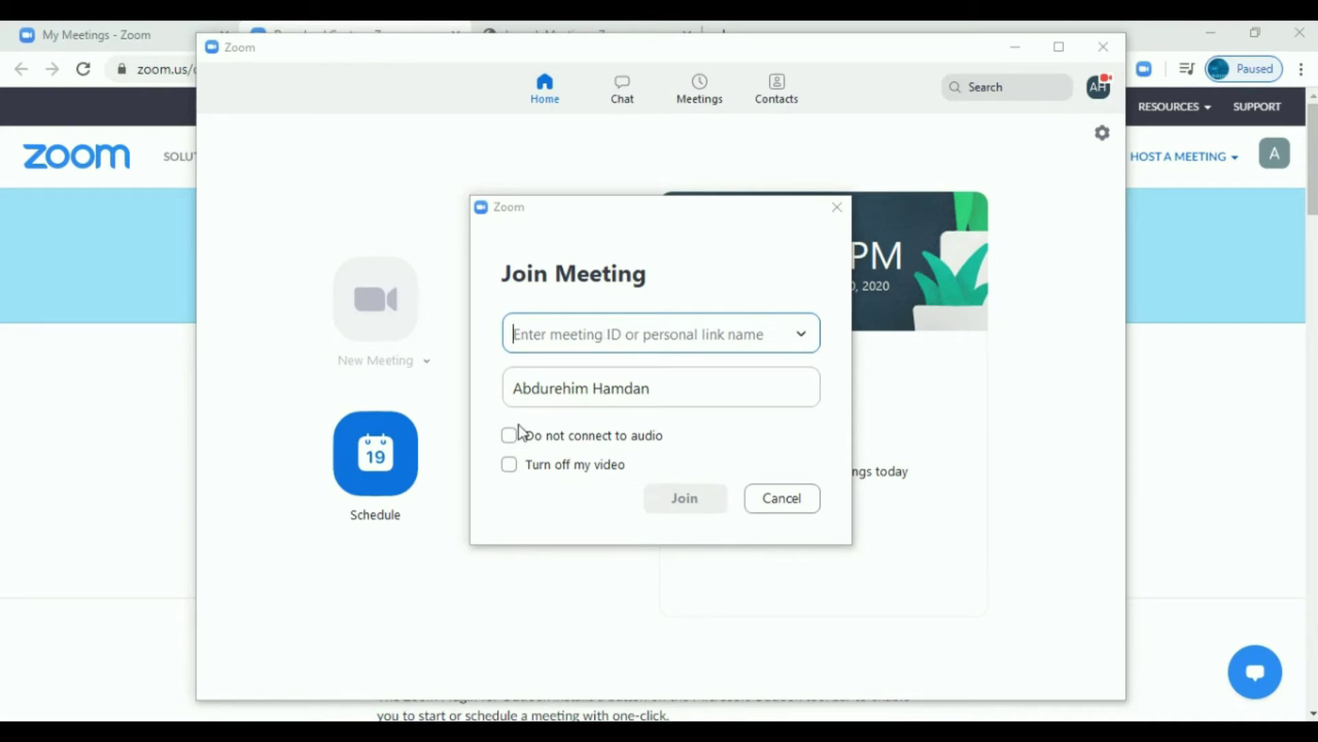
pyautogui.click(772, 499)
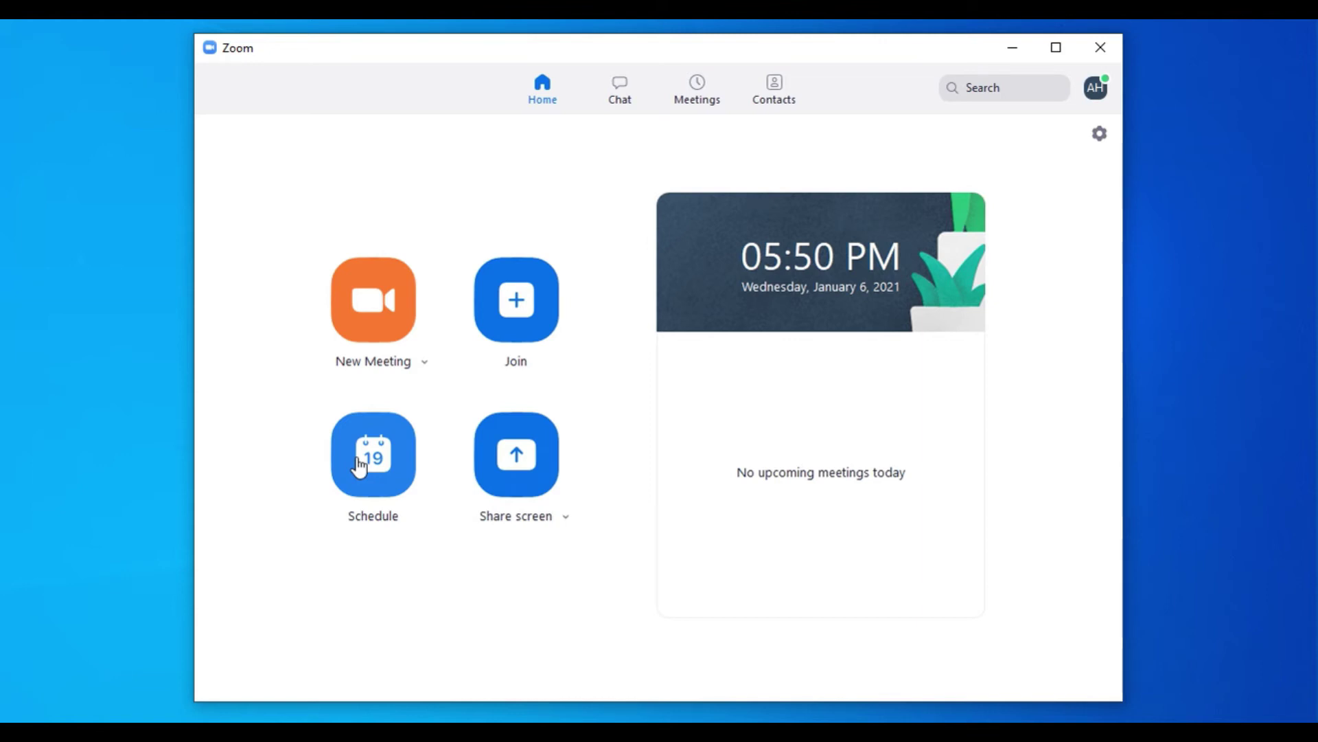
# Schedule a meeting for January 6, 2021 at 6:00 PM with a duration of 45 minutes
pyautogui.click(359, 467)
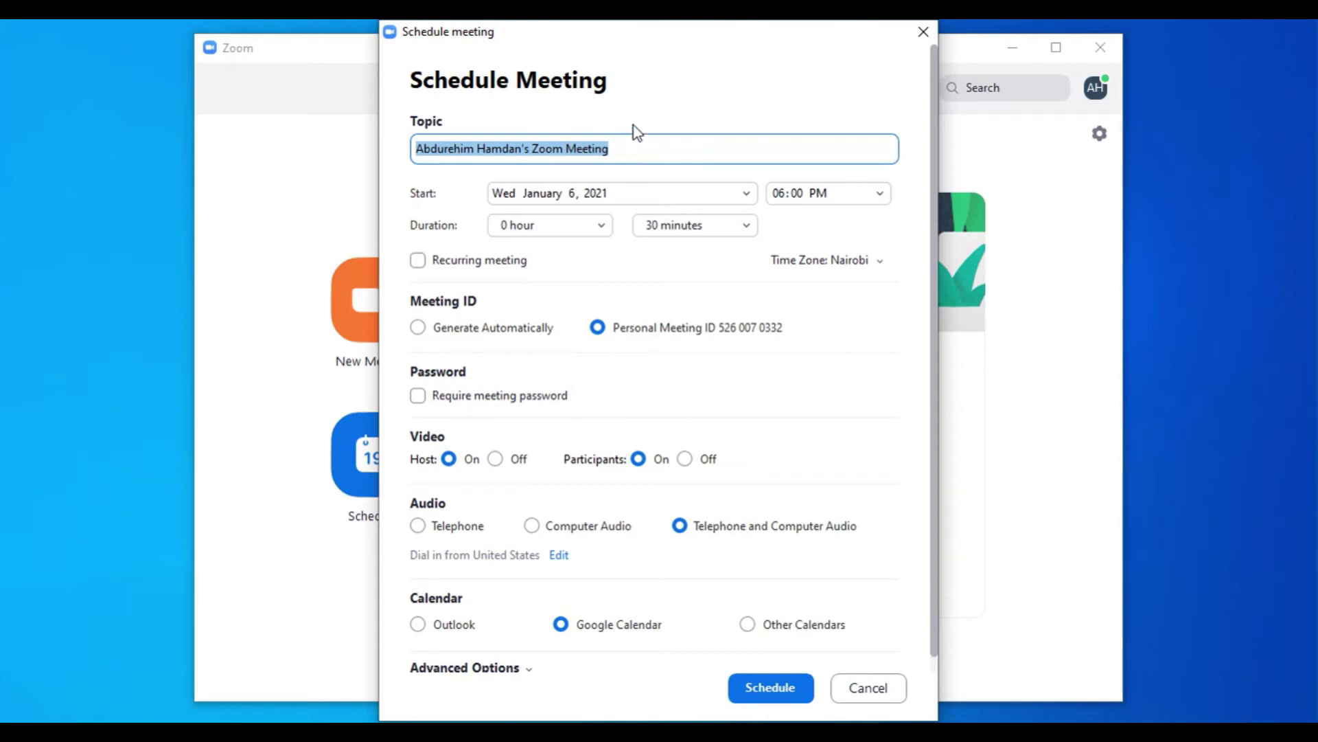
pyautogui.click(617, 156)
pyautogui.moveTo(617, 156); pyautogui.dragTo(415, 162)
pyautogui.click(744, 195)
pyautogui.click(745, 195)
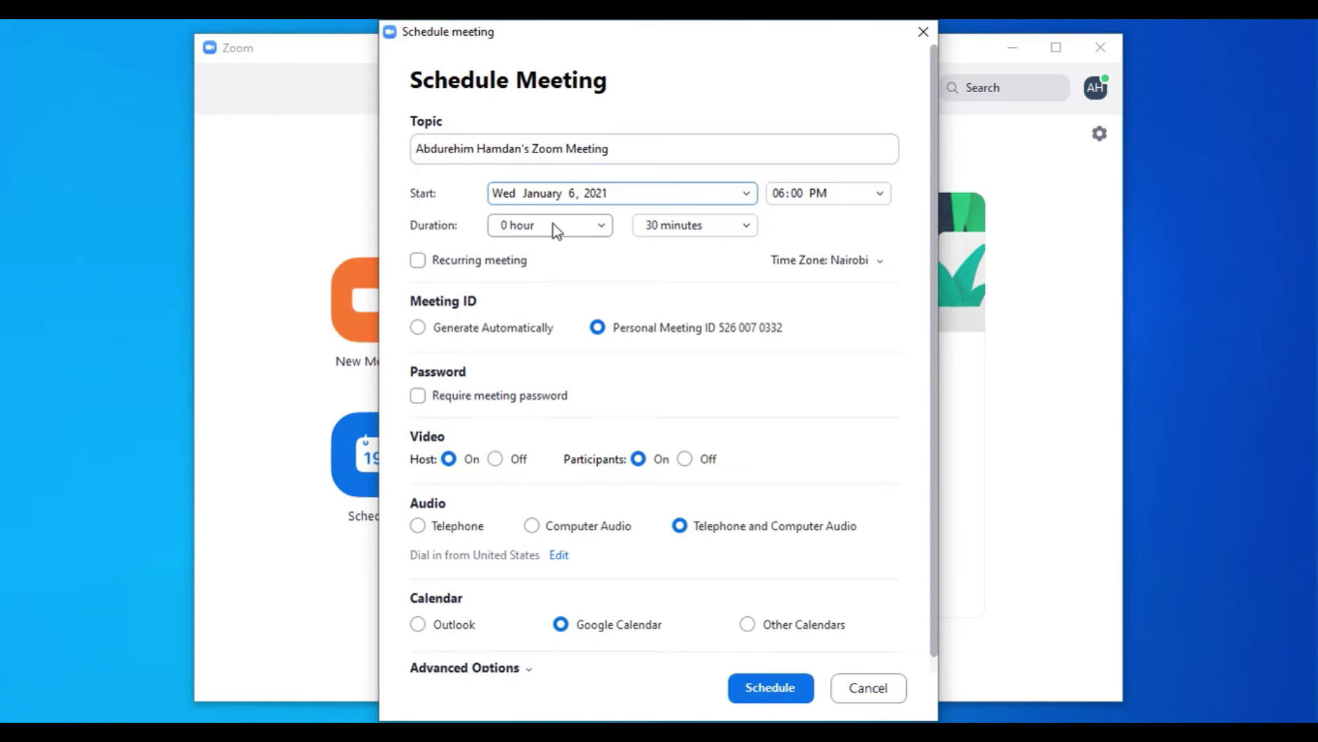
pyautogui.click(704, 218)
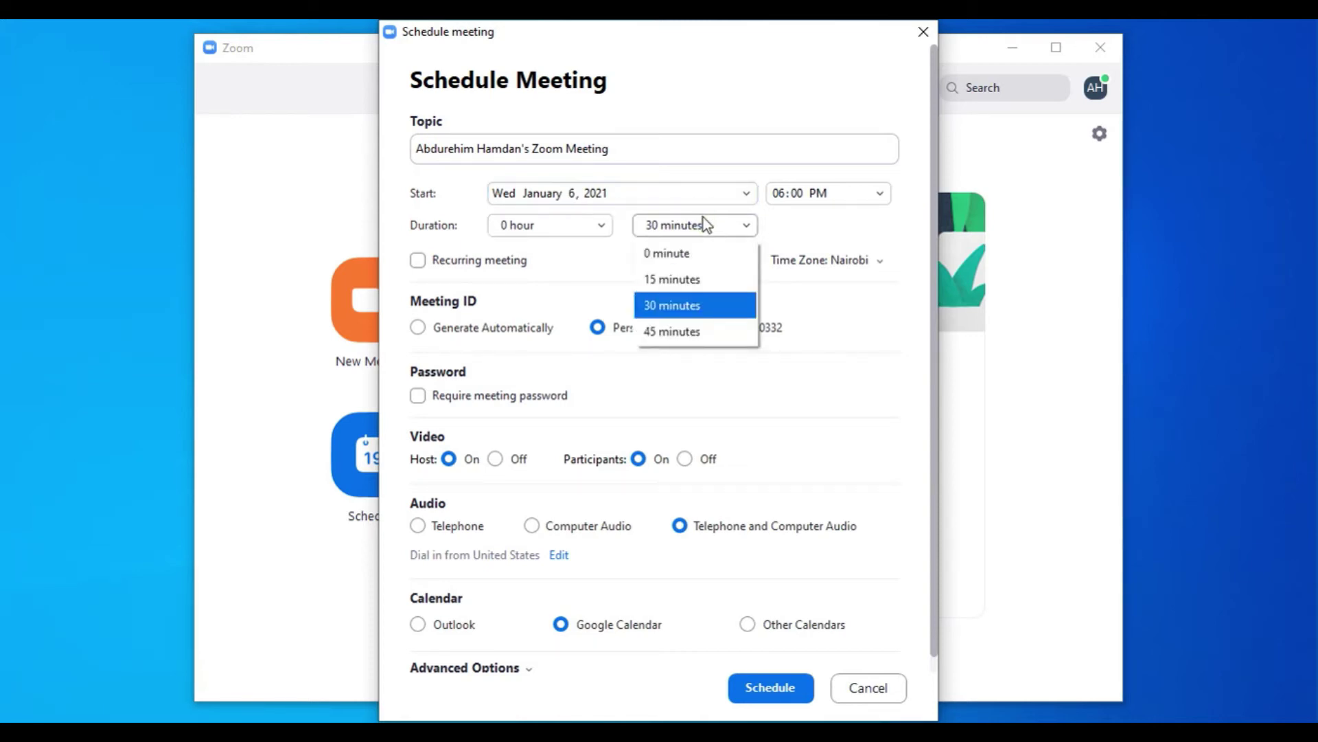
pyautogui.click(713, 333)
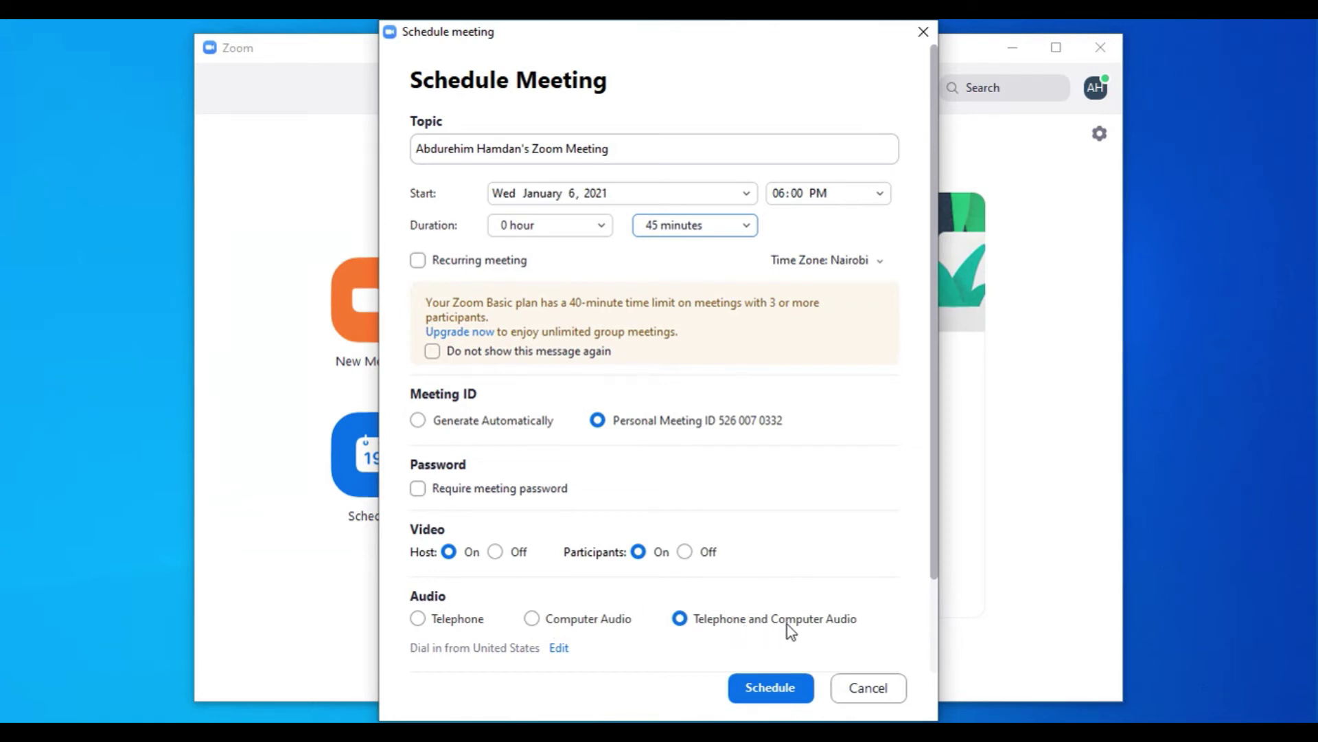
pyautogui.click(764, 689)
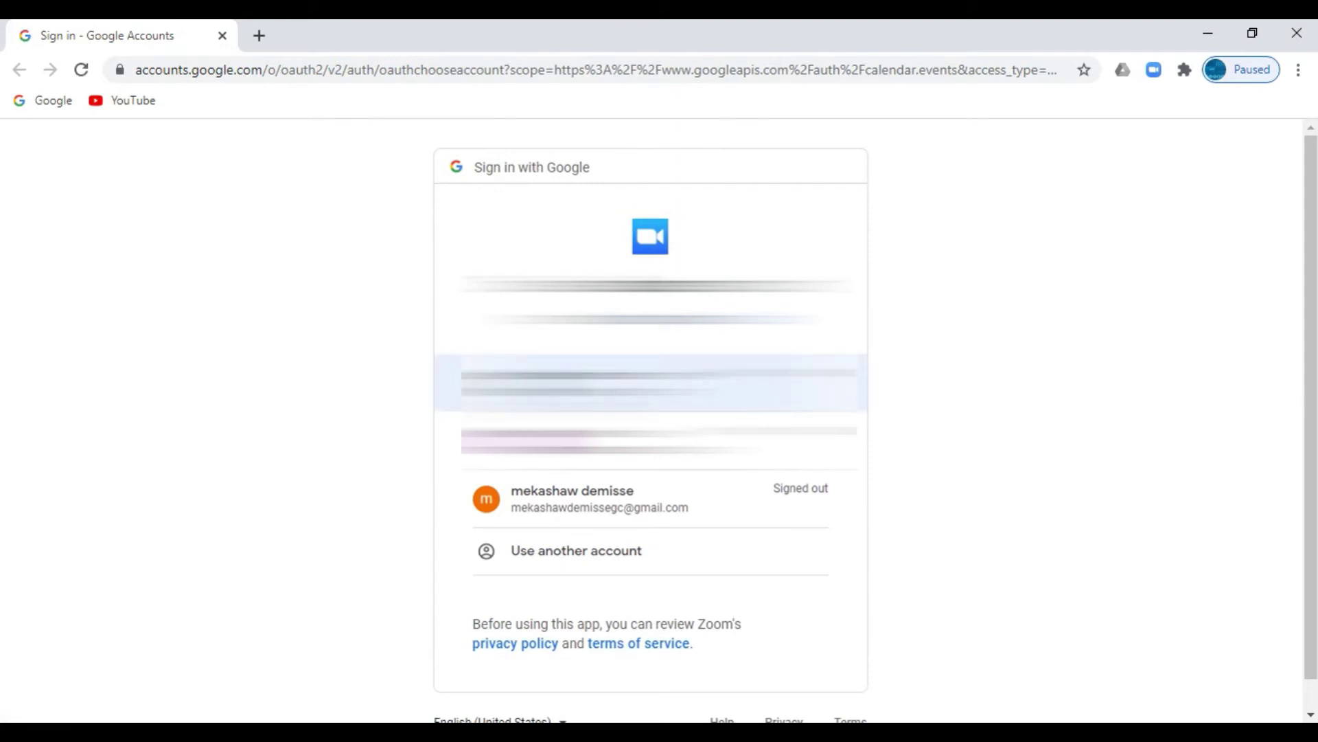
# Sign in with the host's Google account and allow Zoom to access its calendar events
pyautogui.click(651, 385)
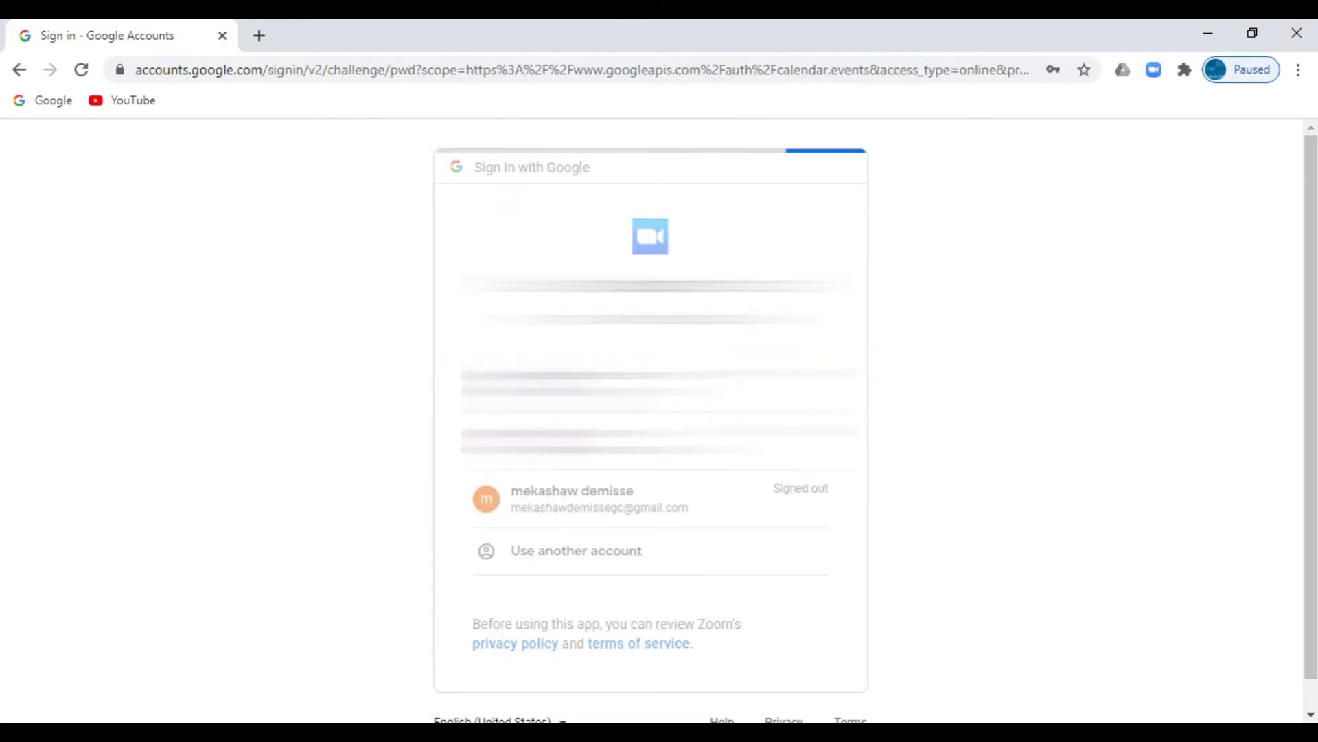
pyautogui.click(784, 554)
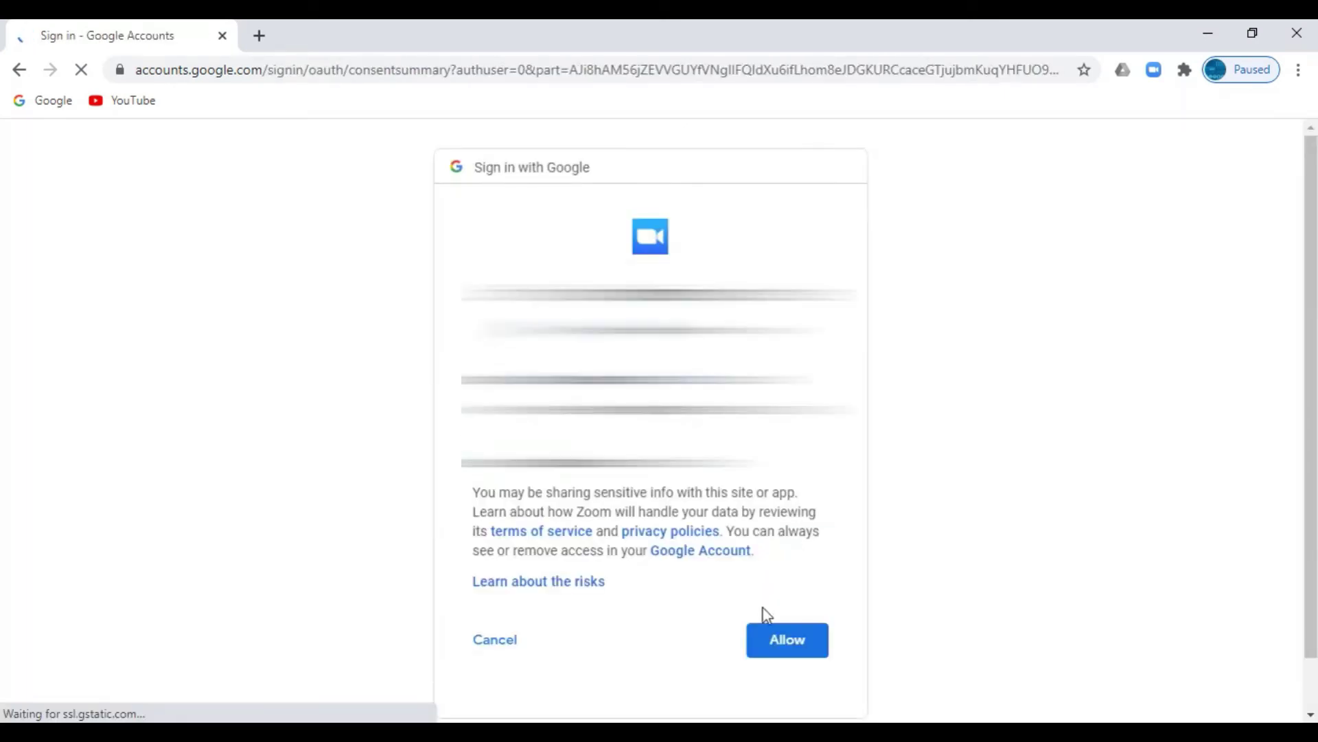
pyautogui.click(782, 634)
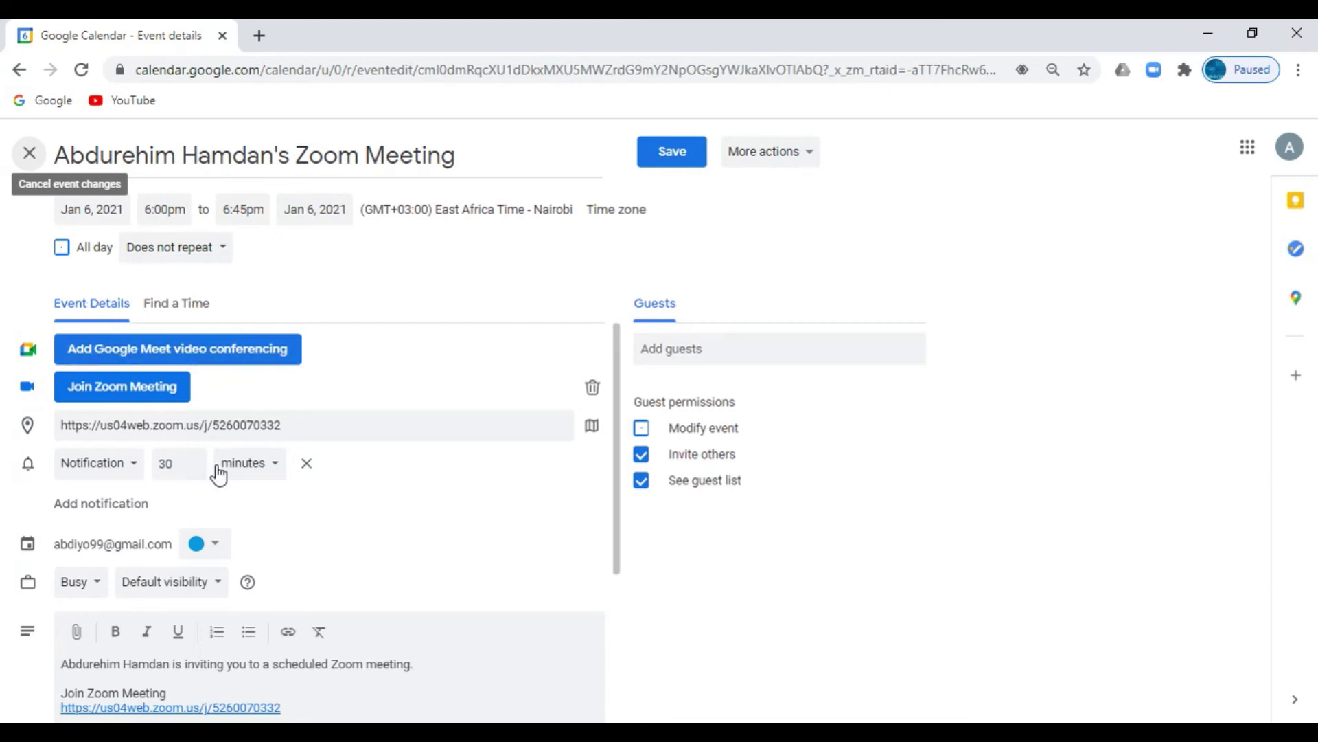
# Review the Zoom meeting's event details, save the event in Google Calendar and open it from the week view
pyautogui.moveTo(616, 343); pyautogui.dragTo(612, 442)
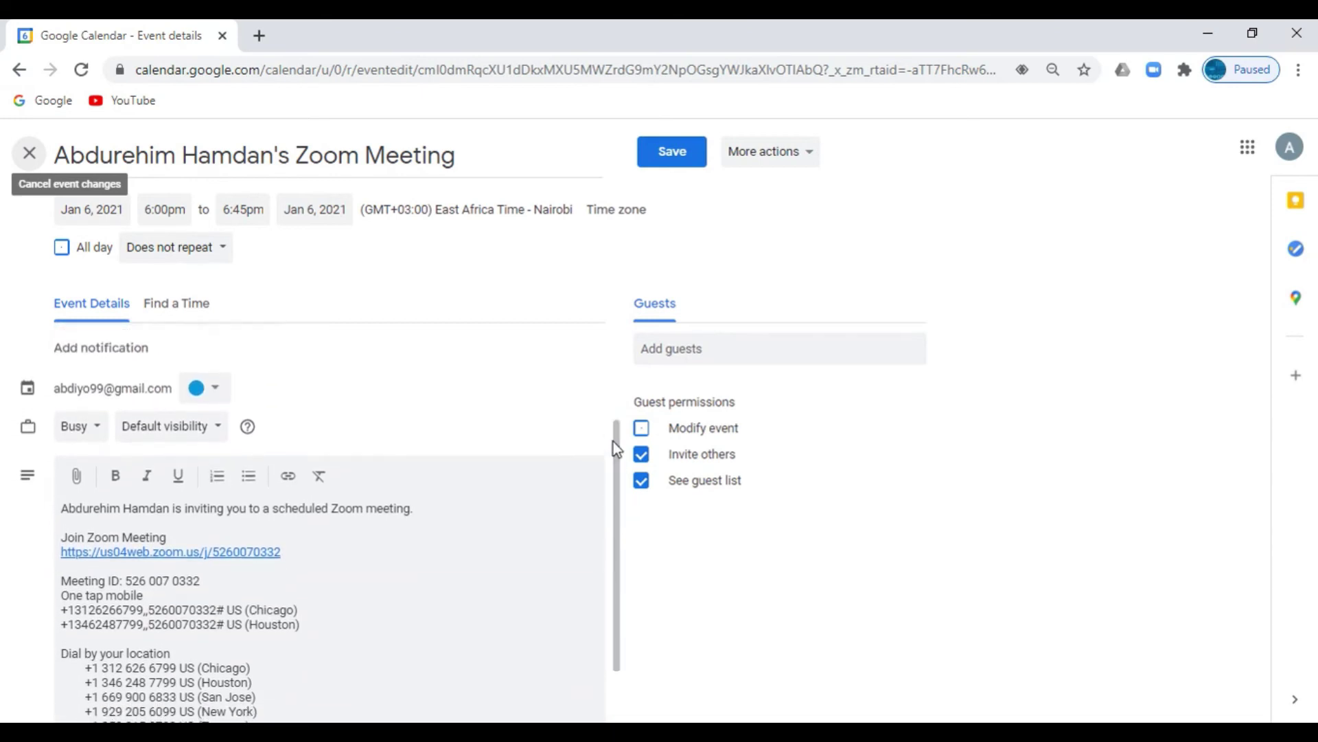
pyautogui.click(672, 154)
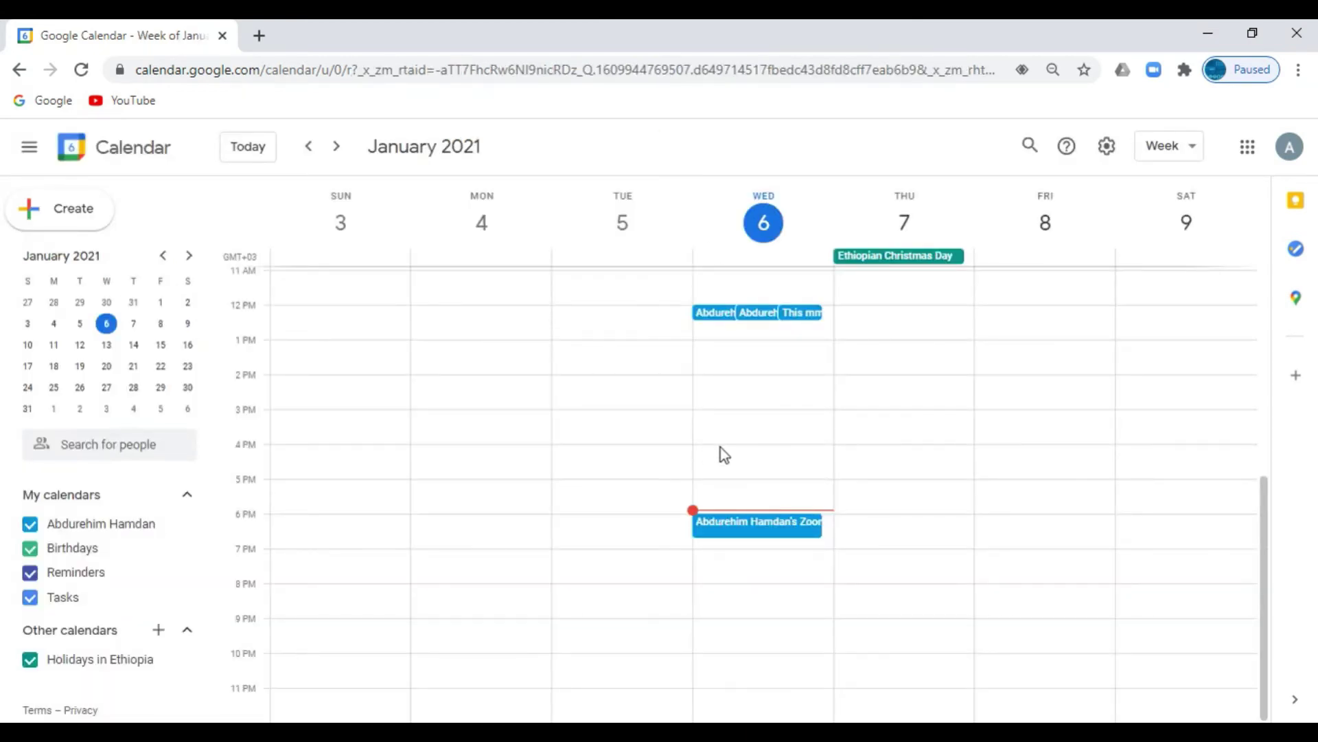
pyautogui.click(743, 534)
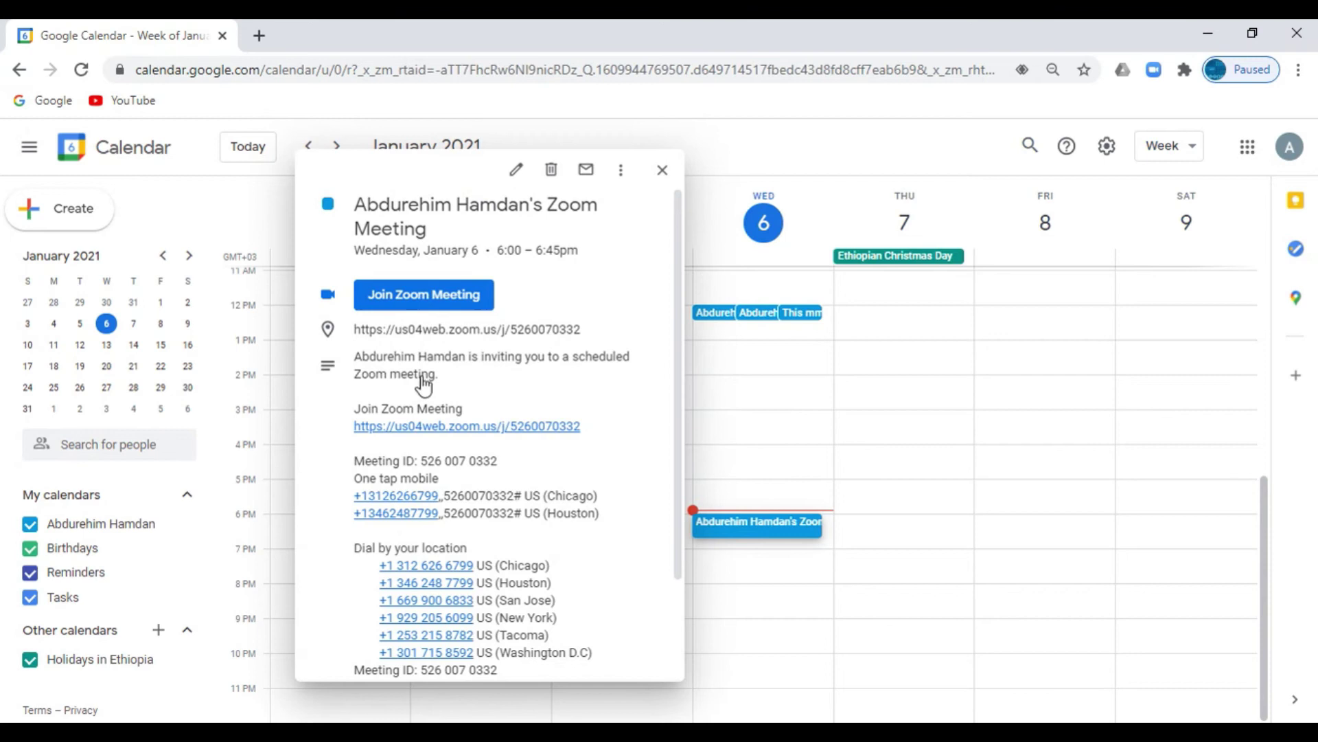
pyautogui.click(358, 356)
pyautogui.click(358, 356)
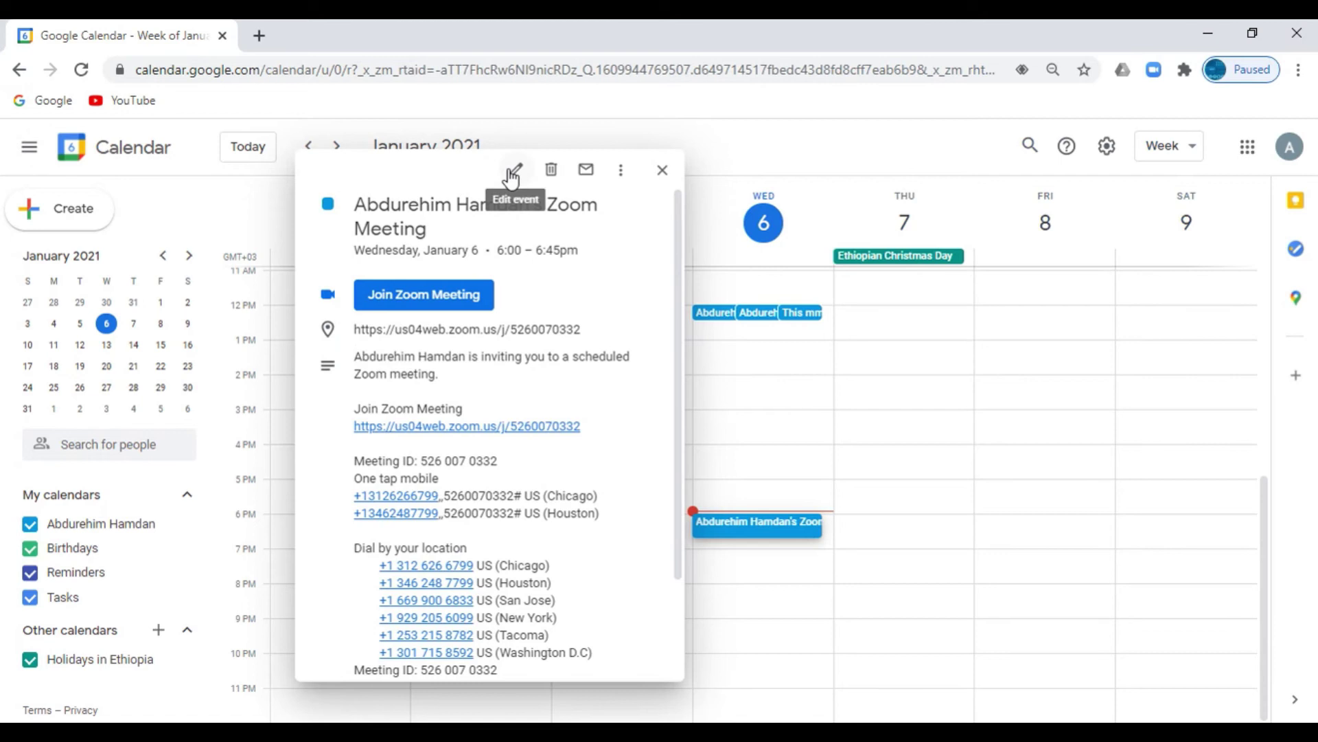
# Start an email to the event's guests and add two suggested contacts as recipients
pyautogui.click(588, 170)
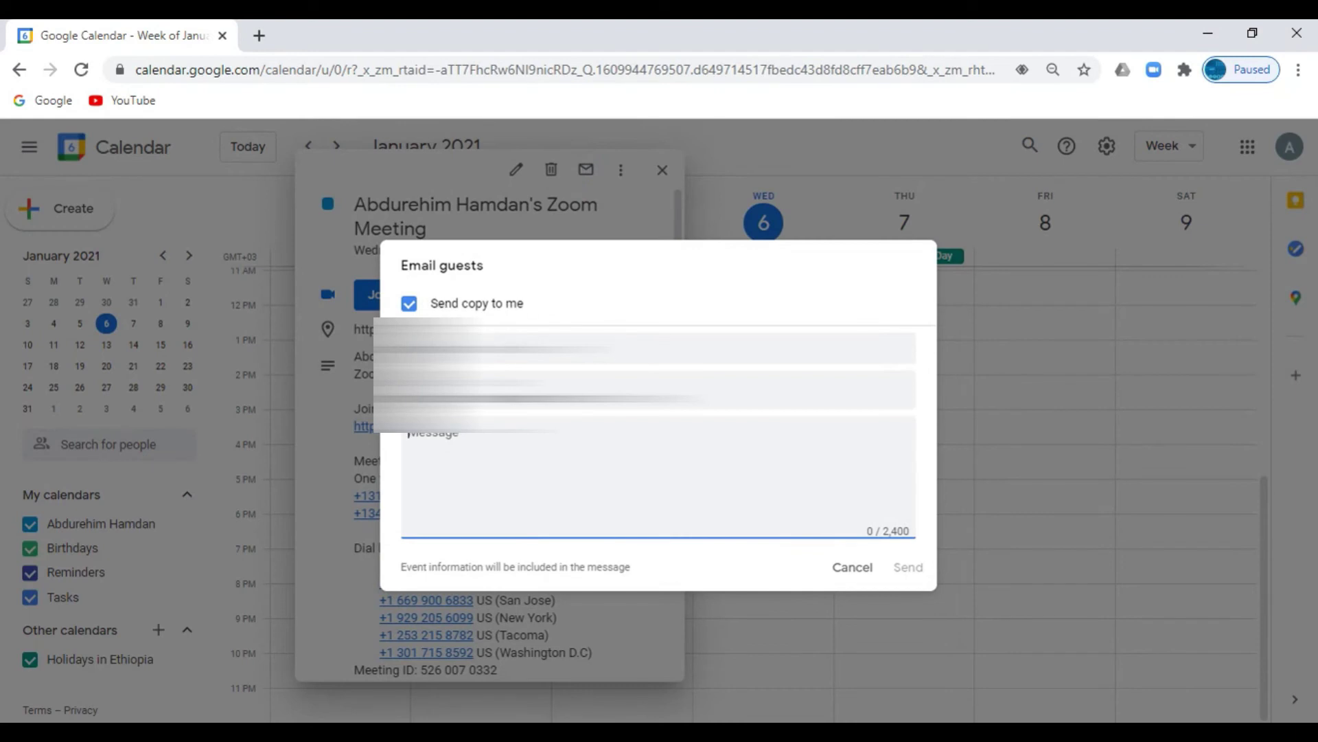
pyautogui.click(488, 349)
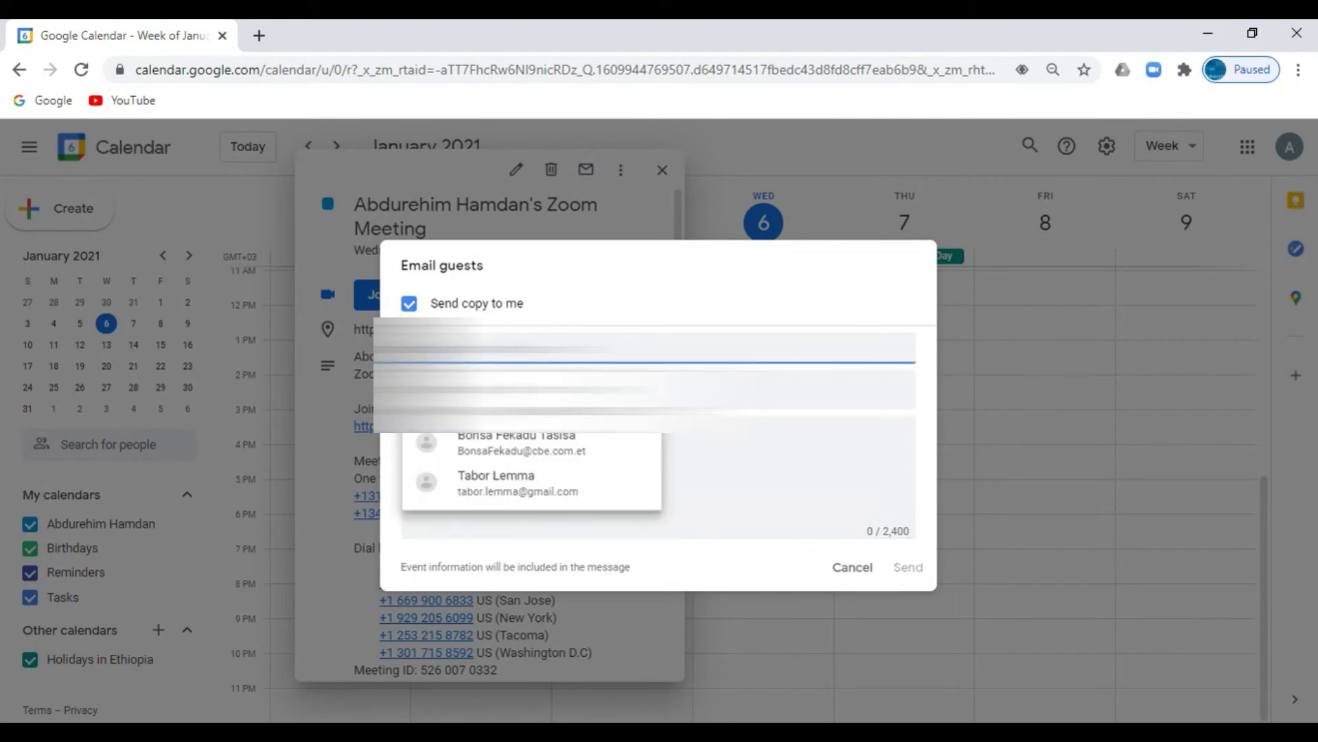
pyautogui.write('abdi')
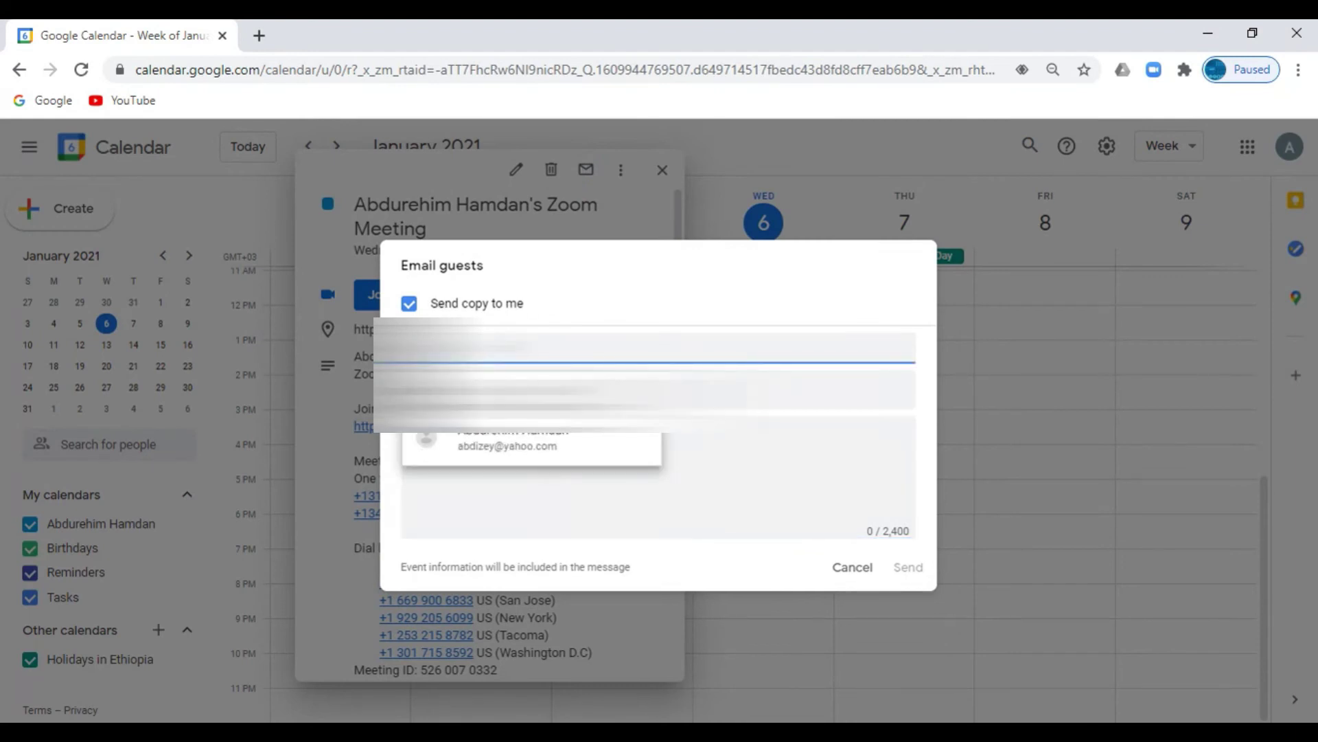
pyautogui.press('Return')
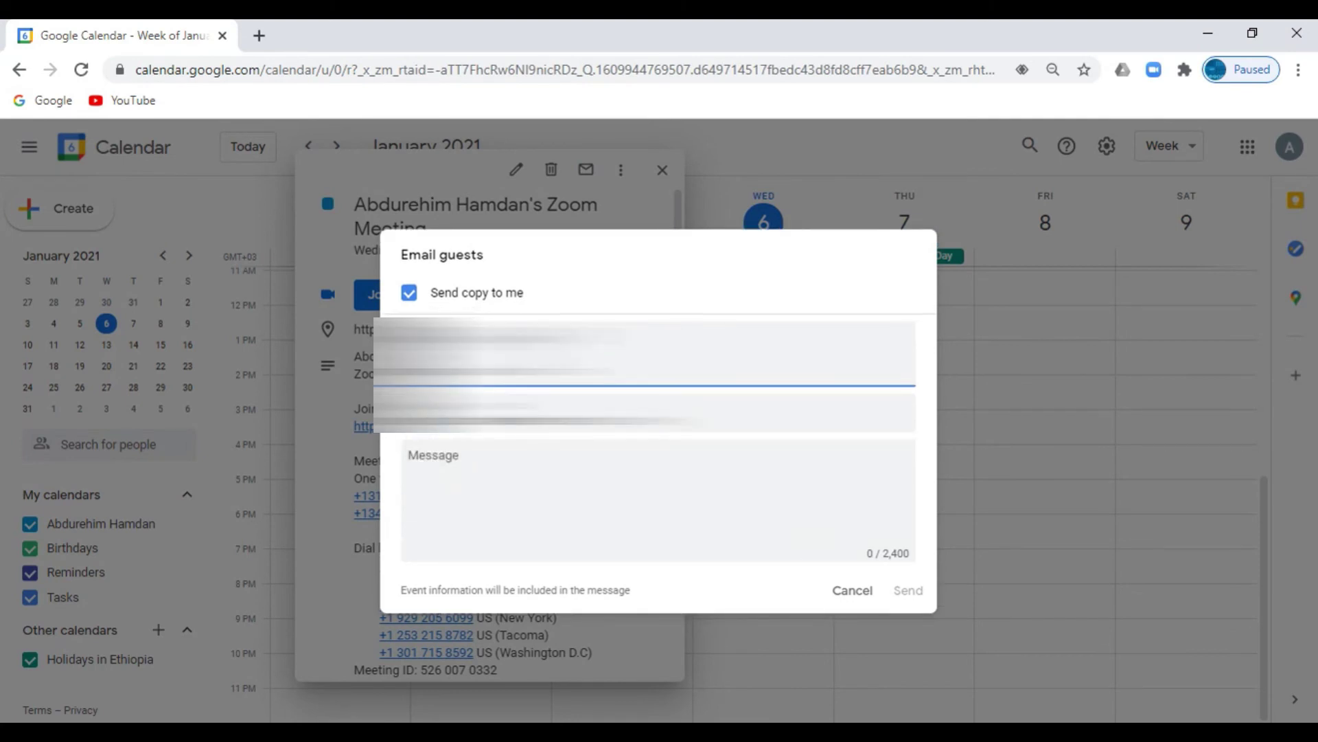
pyautogui.write('ya')
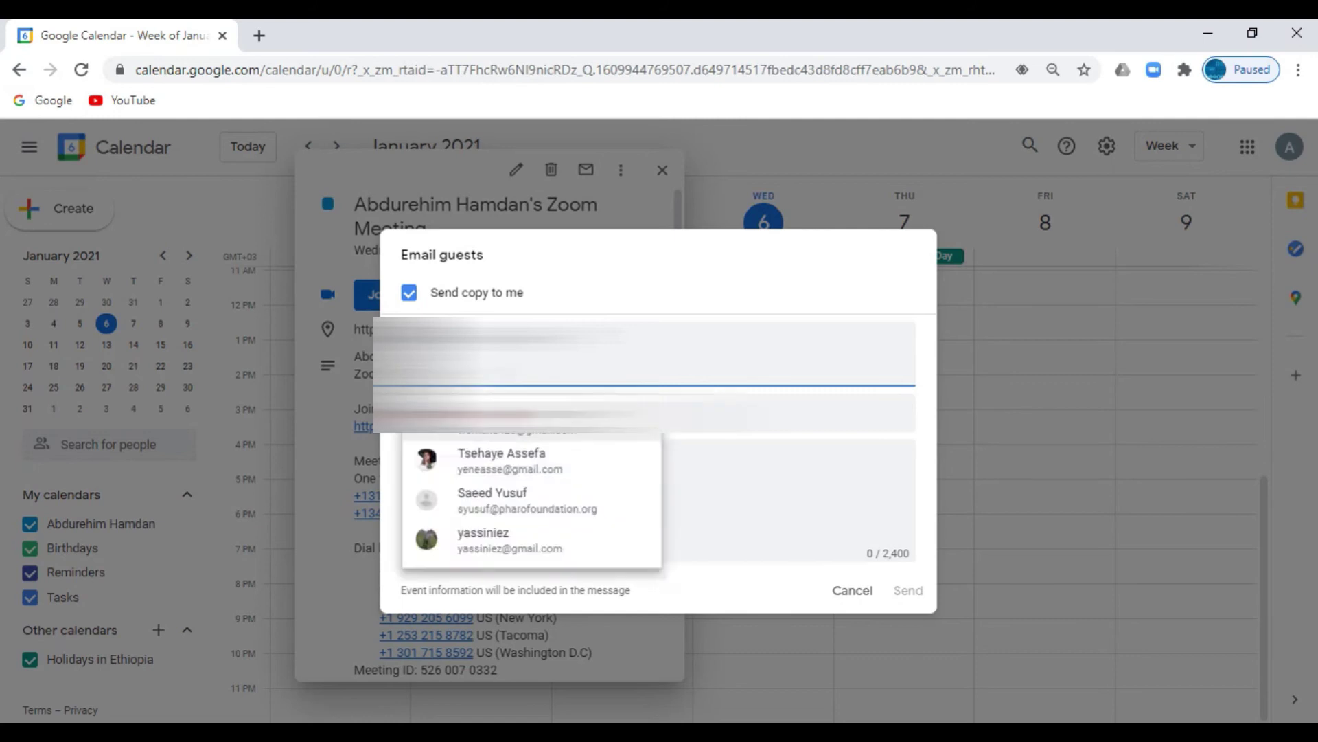
pyautogui.press('Return')
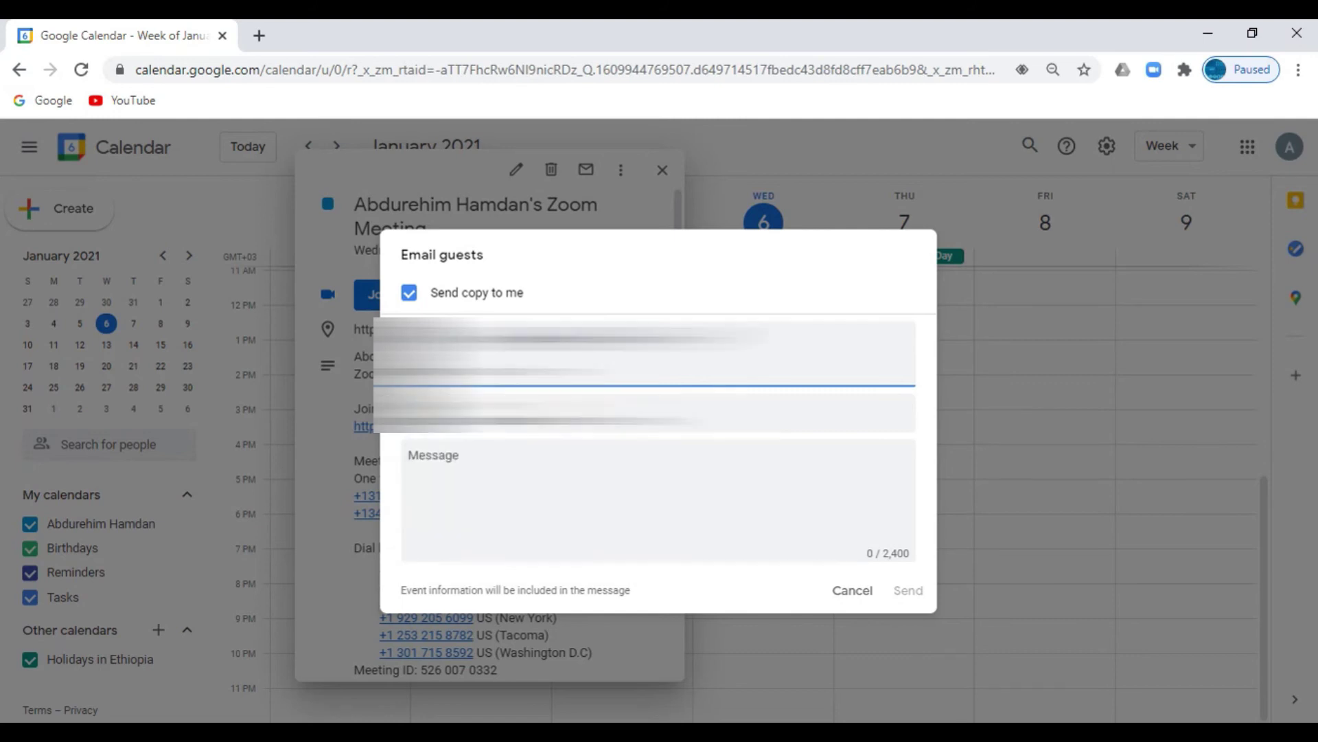
# Write a message beginning with "Dear All" and send the invitation email to the guests
pyautogui.click(444, 458)
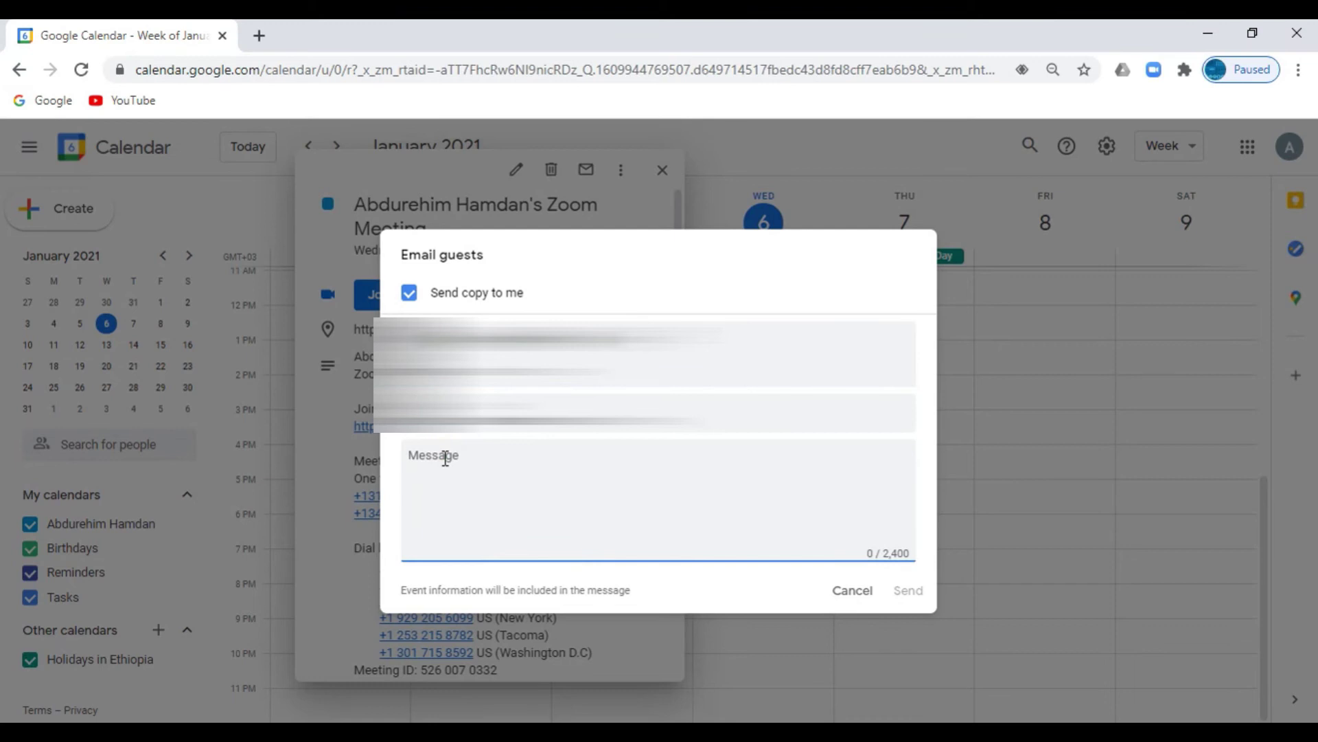
pyautogui.write('Dear All')
pyautogui.press('Return')
pyautogui.click(911, 592)
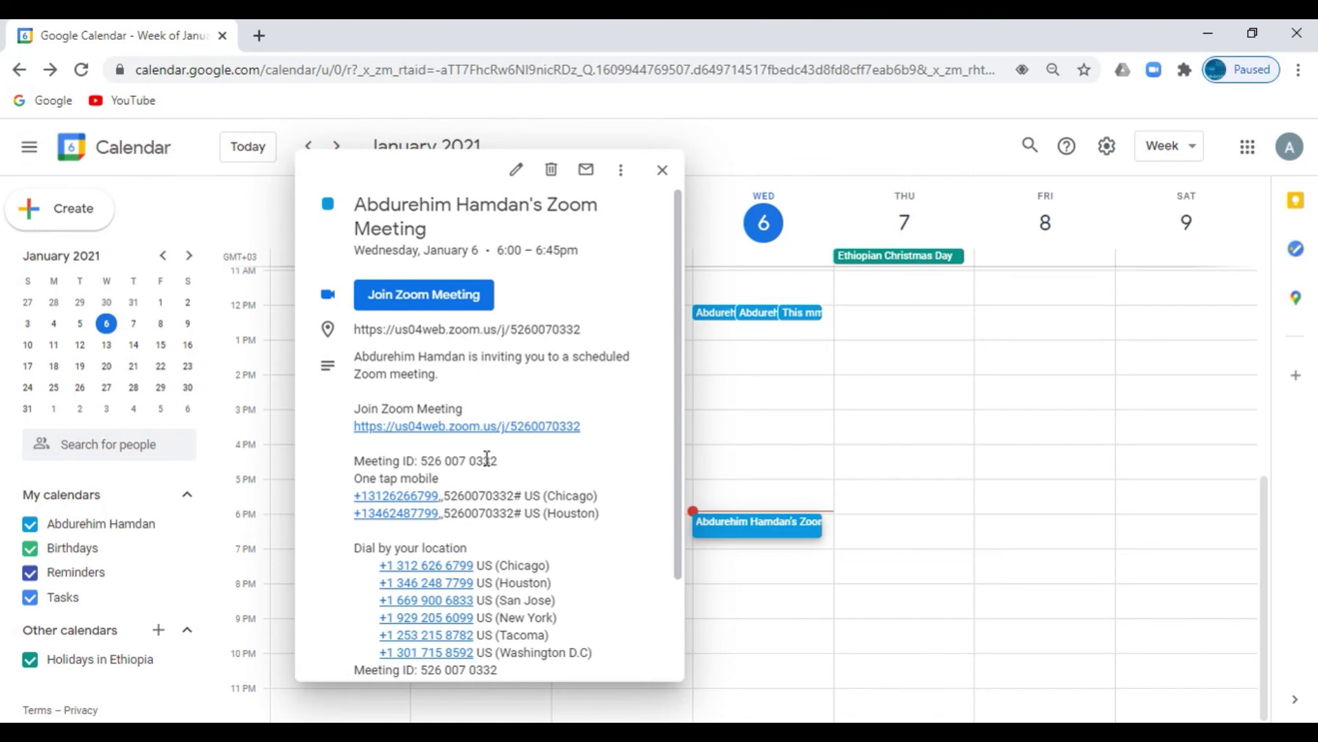
# Copy the meeting ID number from the Zoom event's description in the calendar
pyautogui.click(425, 460)
pyautogui.moveTo(426, 460); pyautogui.dragTo(501, 456)
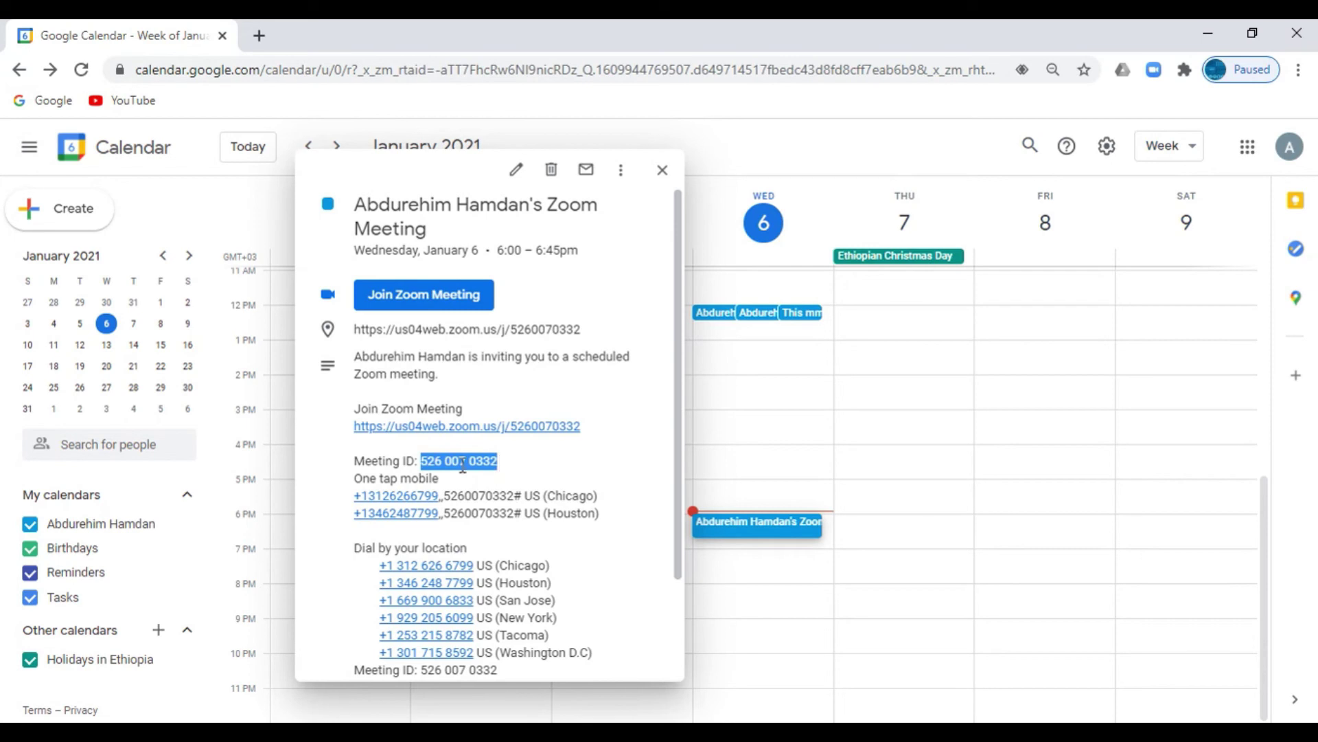
pyautogui.rightClick(461, 466)
pyautogui.click(495, 480)
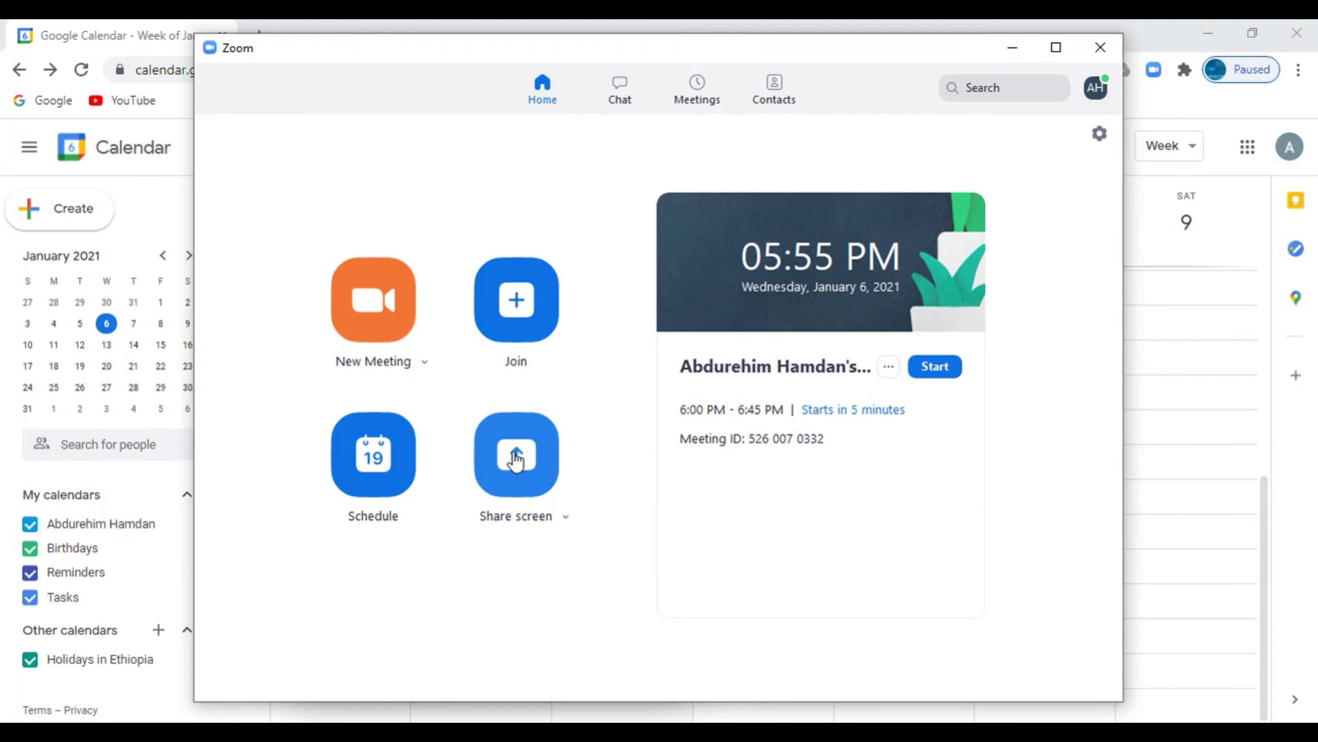
# Start screen sharing from Zoom's home screen and place the Share Screen dialog beside the open Google Calendar event details
pyautogui.click(517, 462)
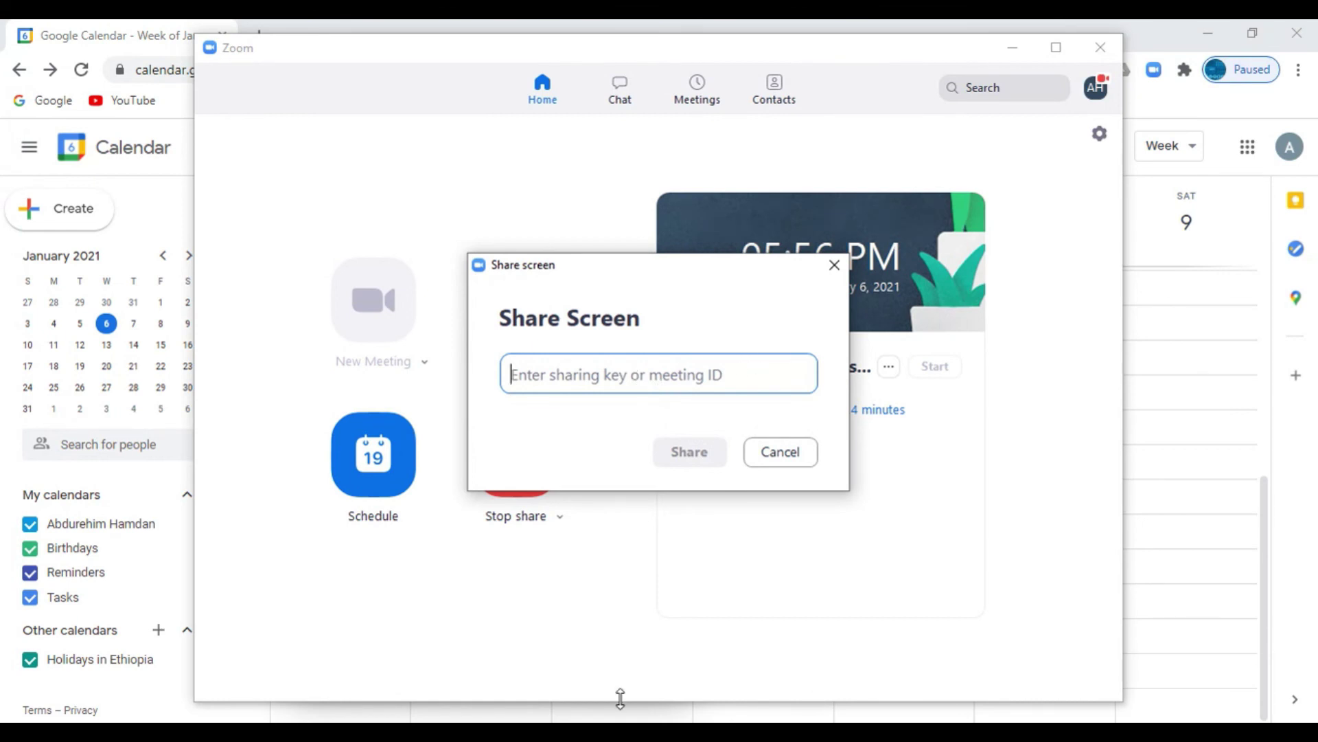
pyautogui.click(99, 20)
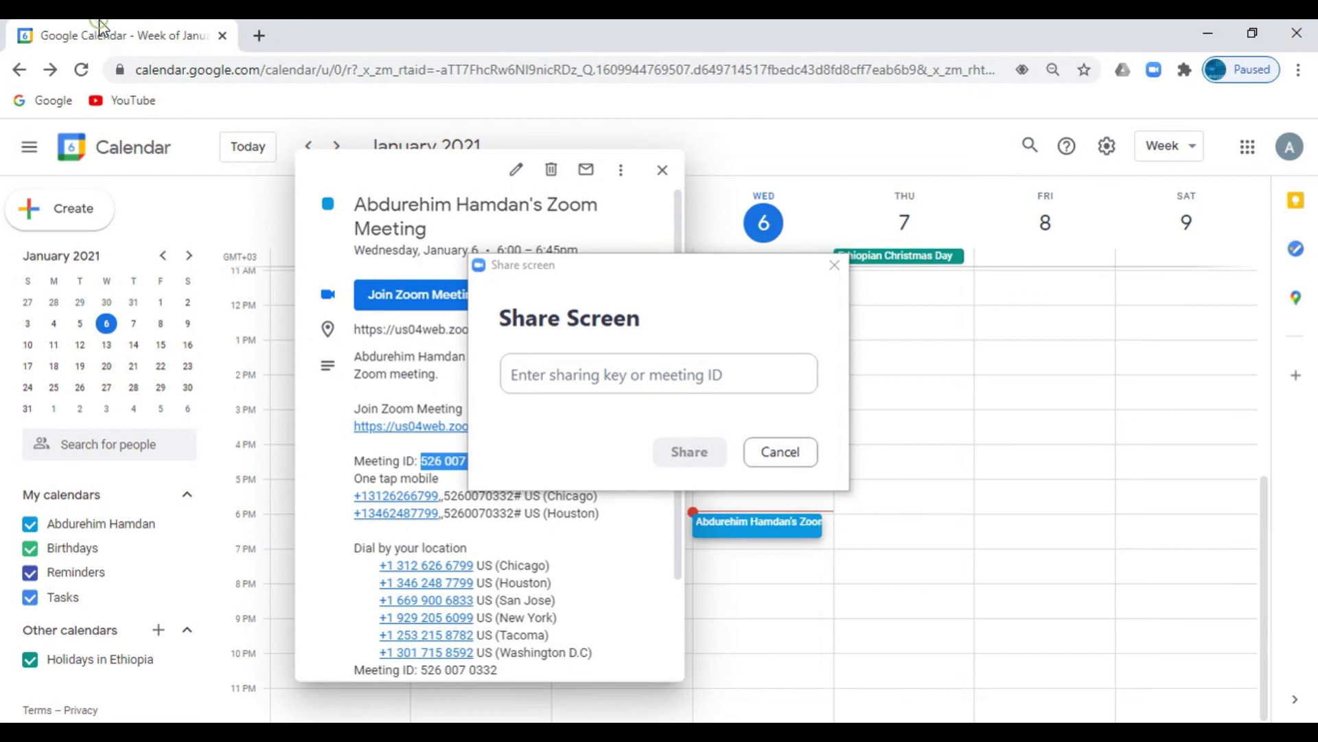
pyautogui.click(587, 279)
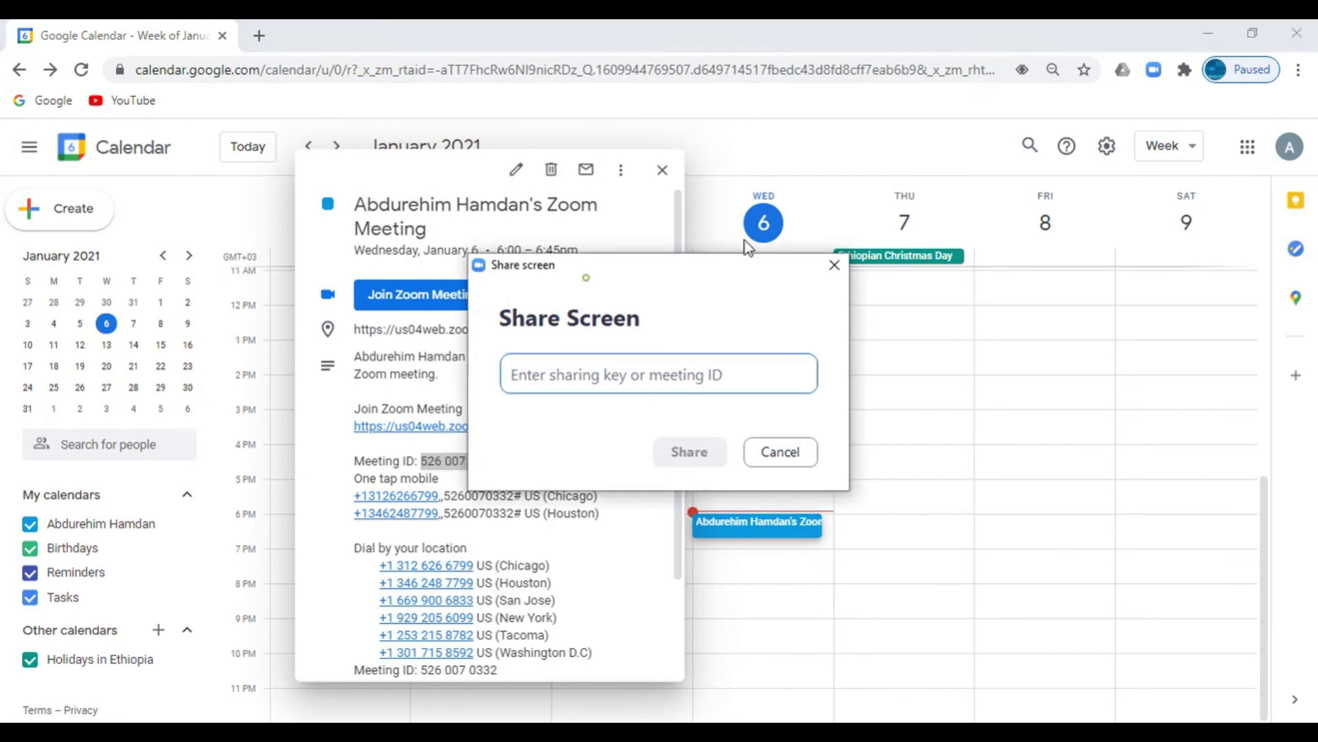
pyautogui.moveTo(614, 270); pyautogui.dragTo(899, 289)
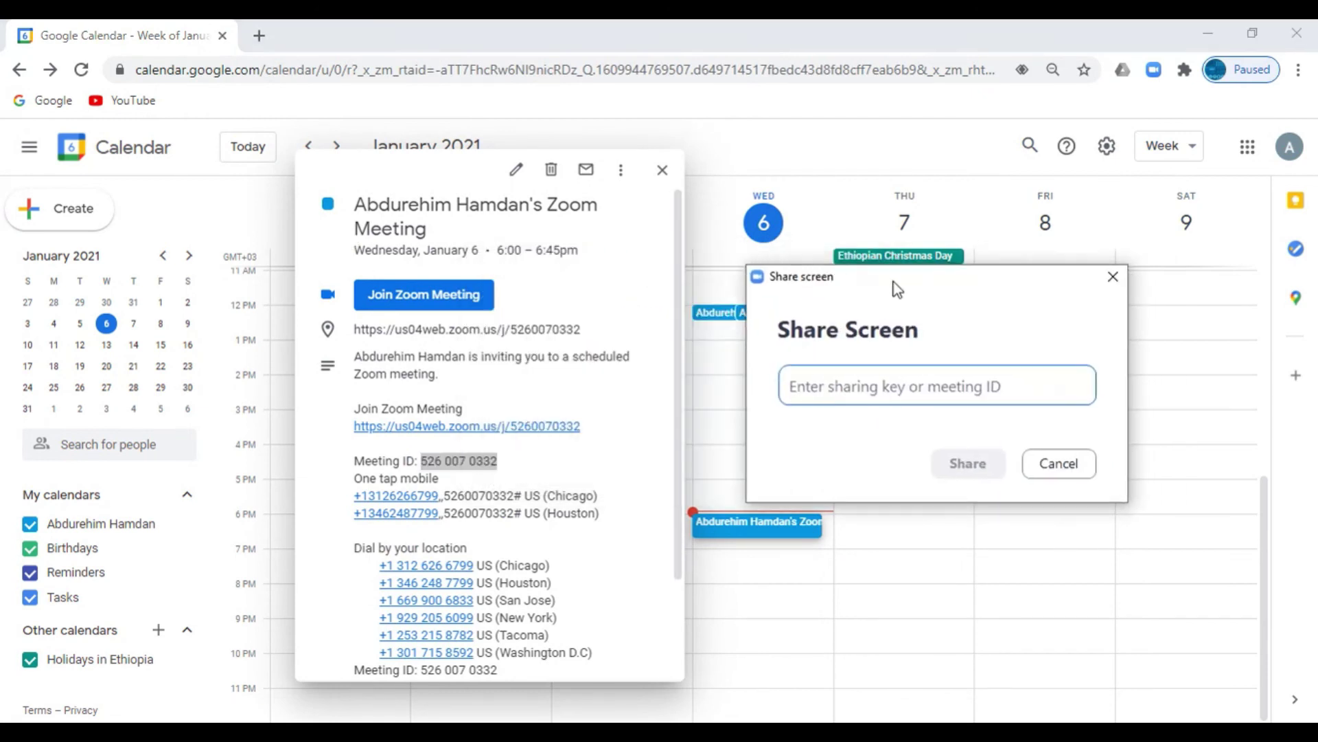
# Copy the meeting ID from the calendar event's description and enter it as the sharing key or meeting ID
pyautogui.rightClick(456, 460)
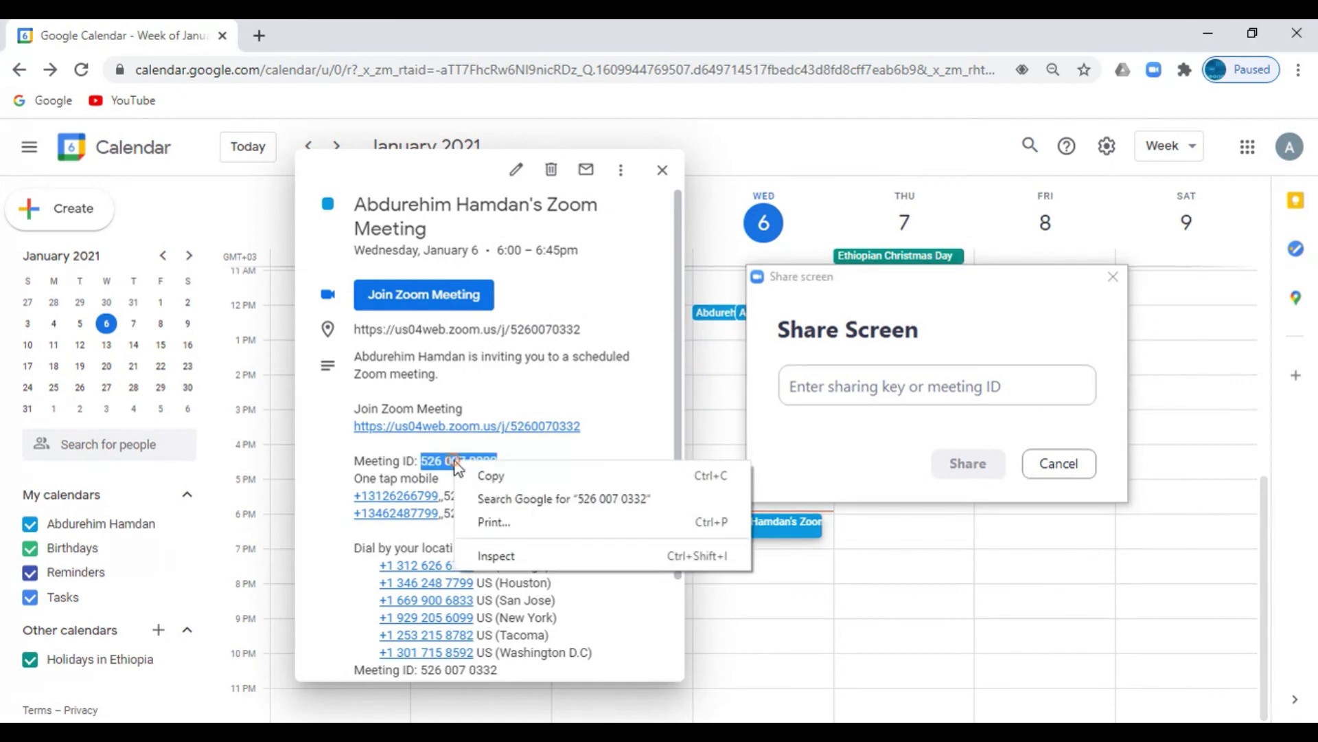
pyautogui.click(494, 476)
pyautogui.click(803, 387)
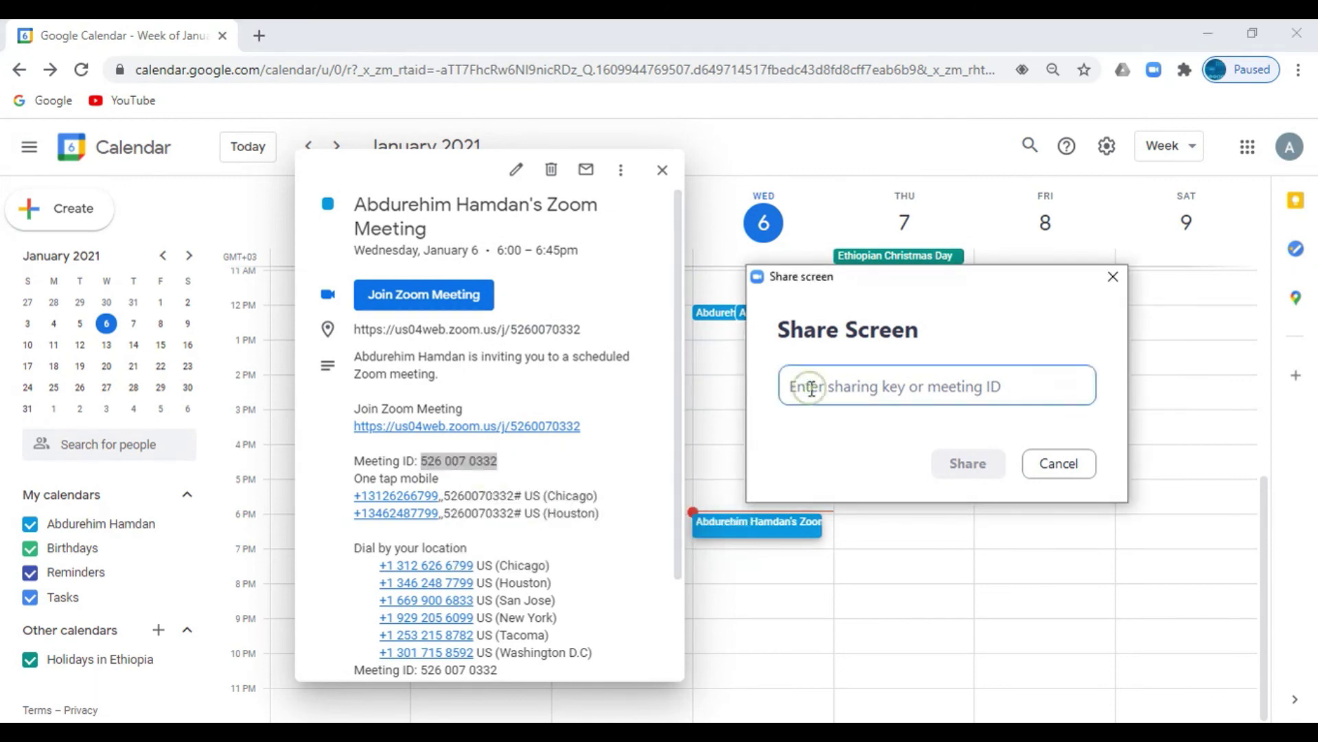
pyautogui.hotkey('ctrl', 'v')
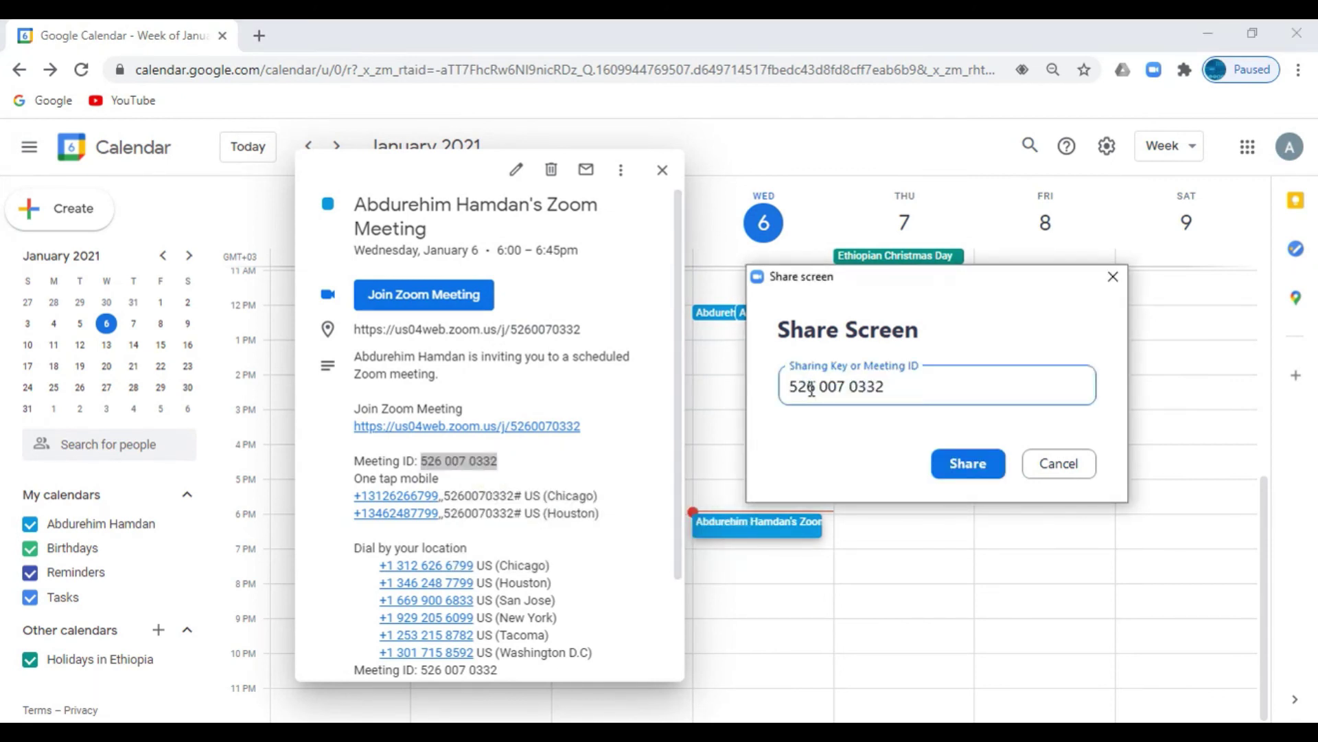
# Submit the meeting ID and share the Google Calendar Chrome window
pyautogui.click(966, 464)
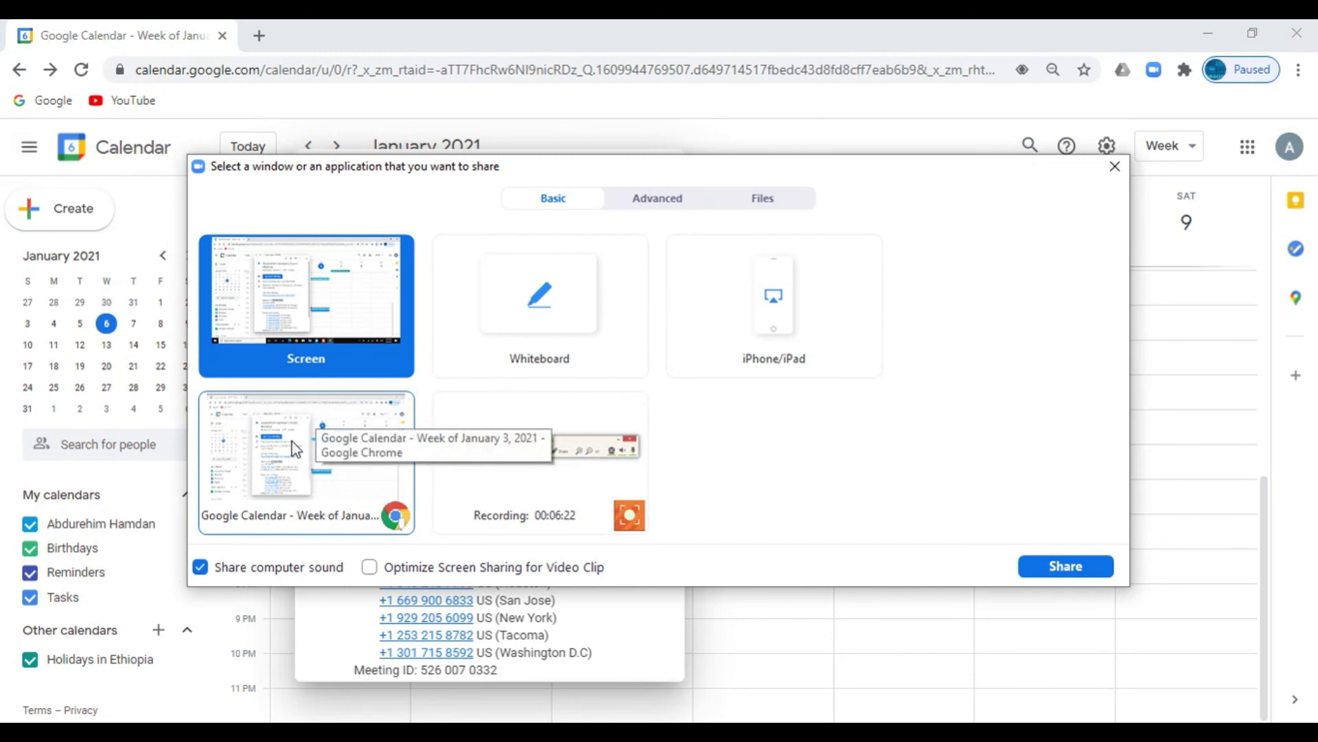
pyautogui.click(311, 464)
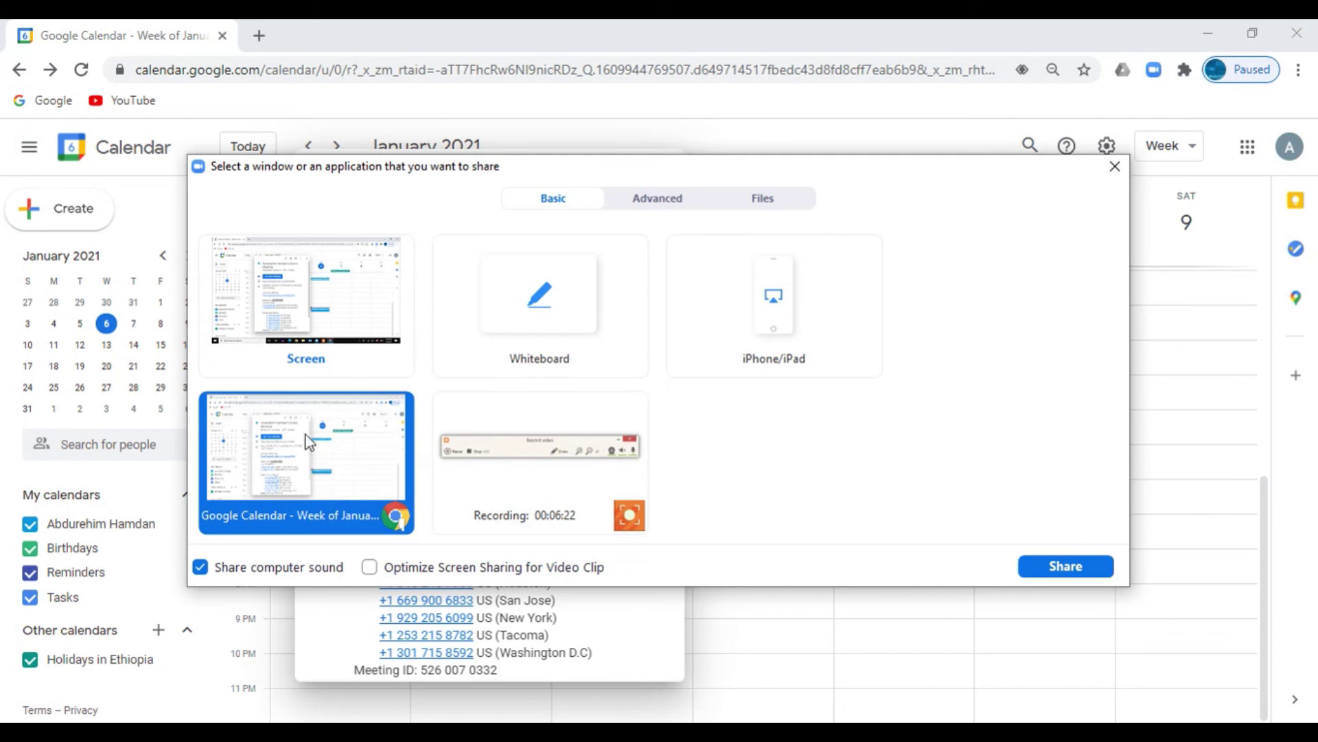
pyautogui.click(1050, 572)
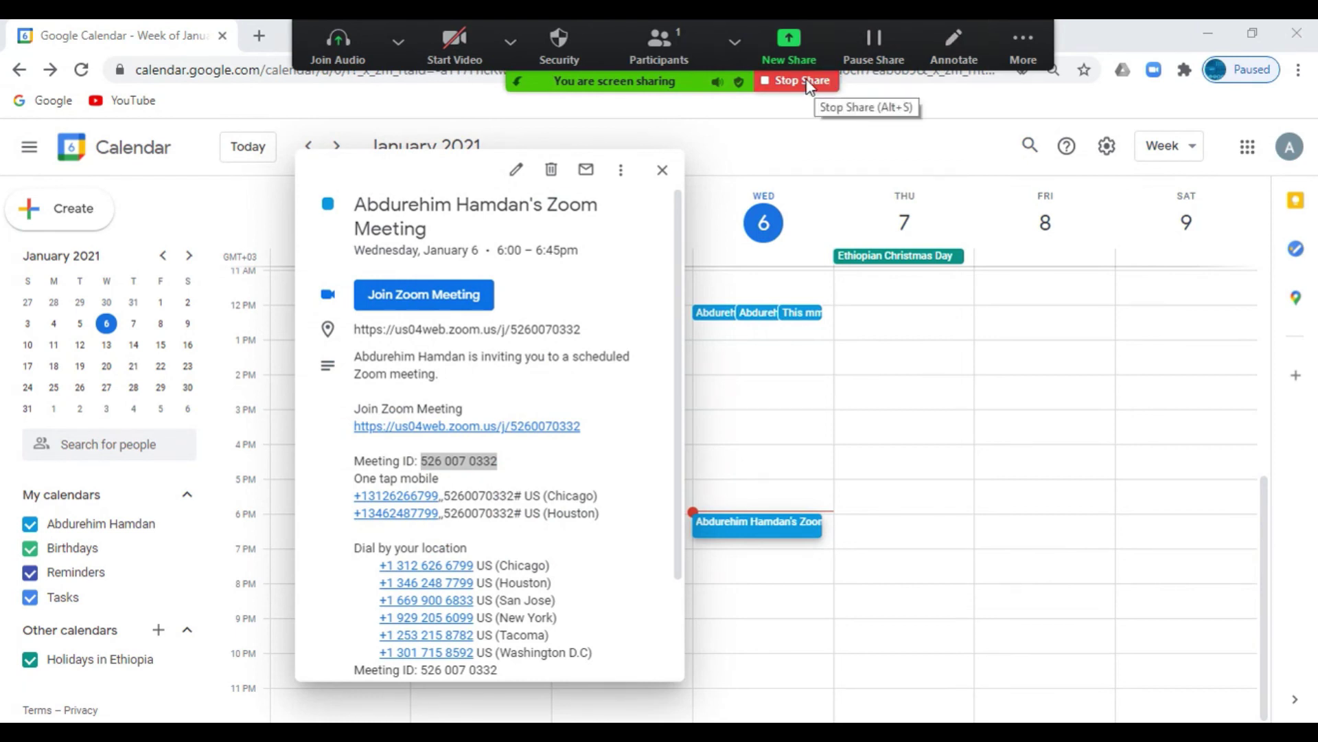
# Examine the meeting controls available while sharing, including the camera choices and the additional meeting options
pyautogui.click(357, 23)
pyautogui.click(331, 43)
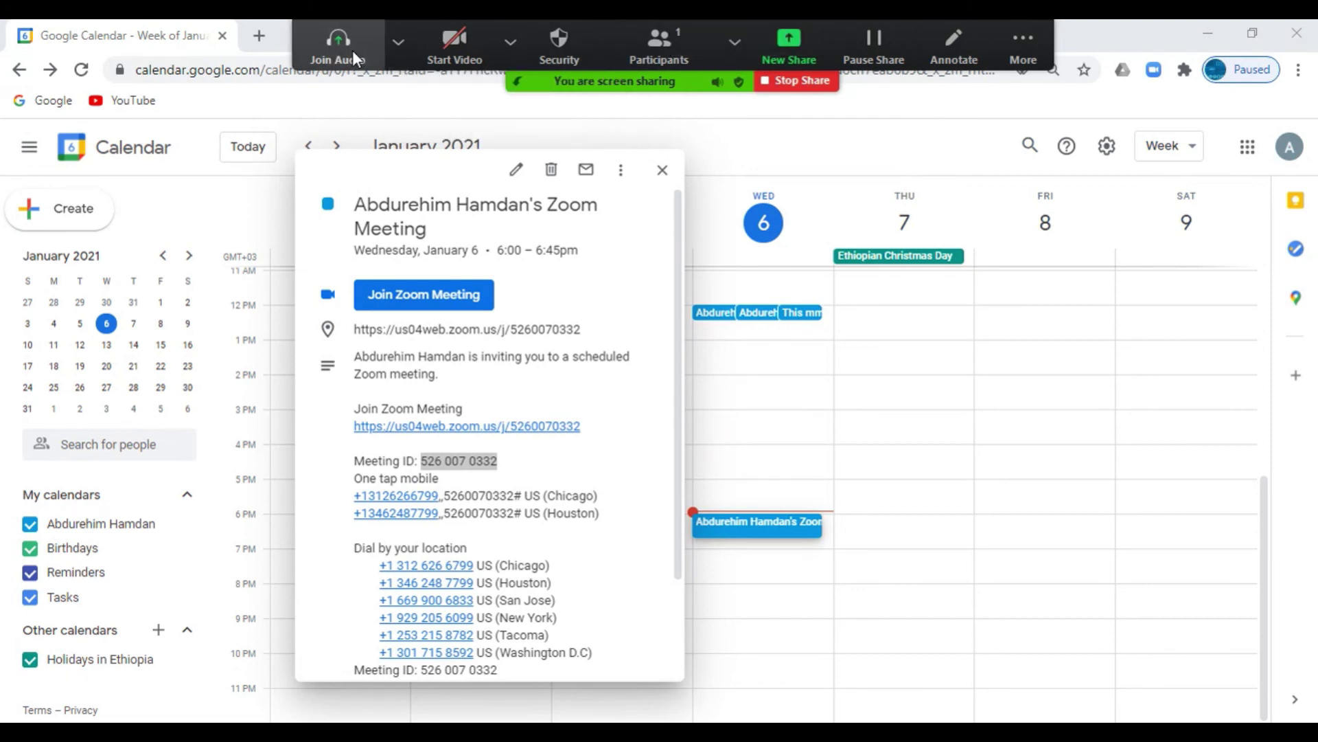
pyautogui.click(398, 43)
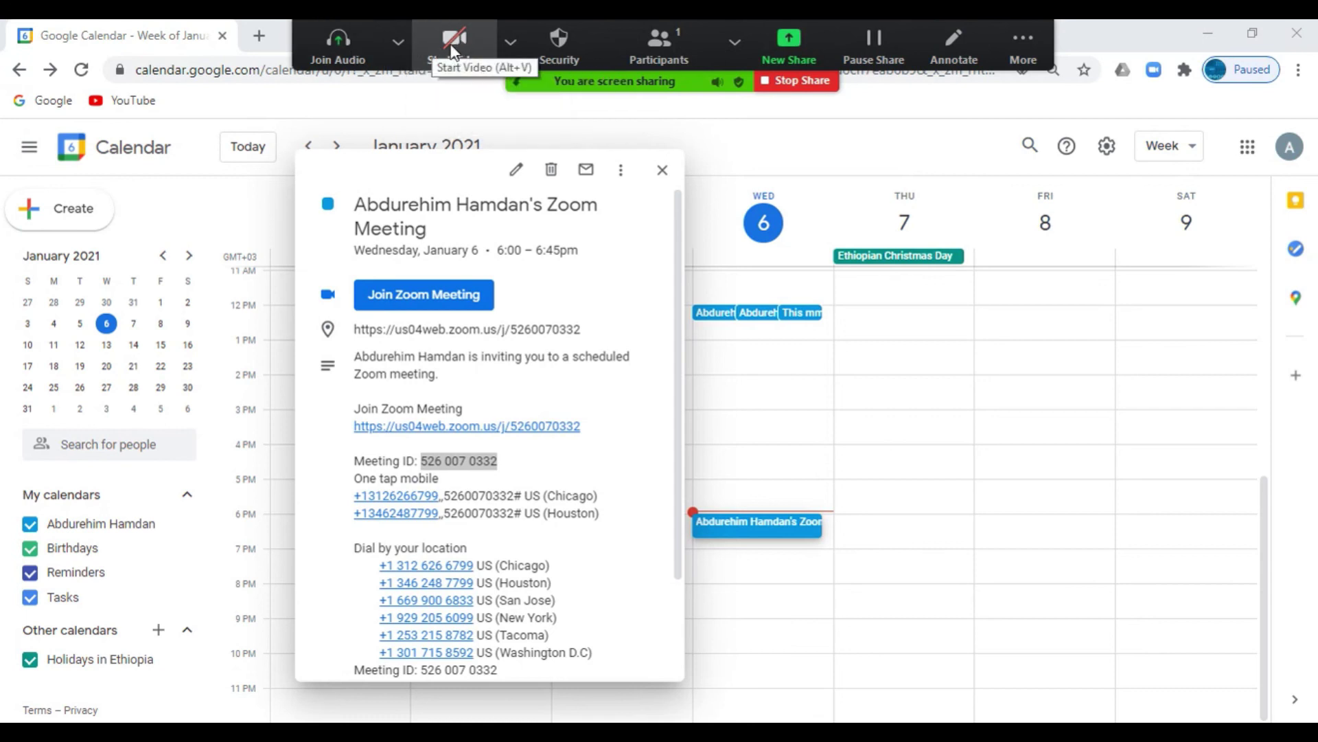
pyautogui.click(510, 43)
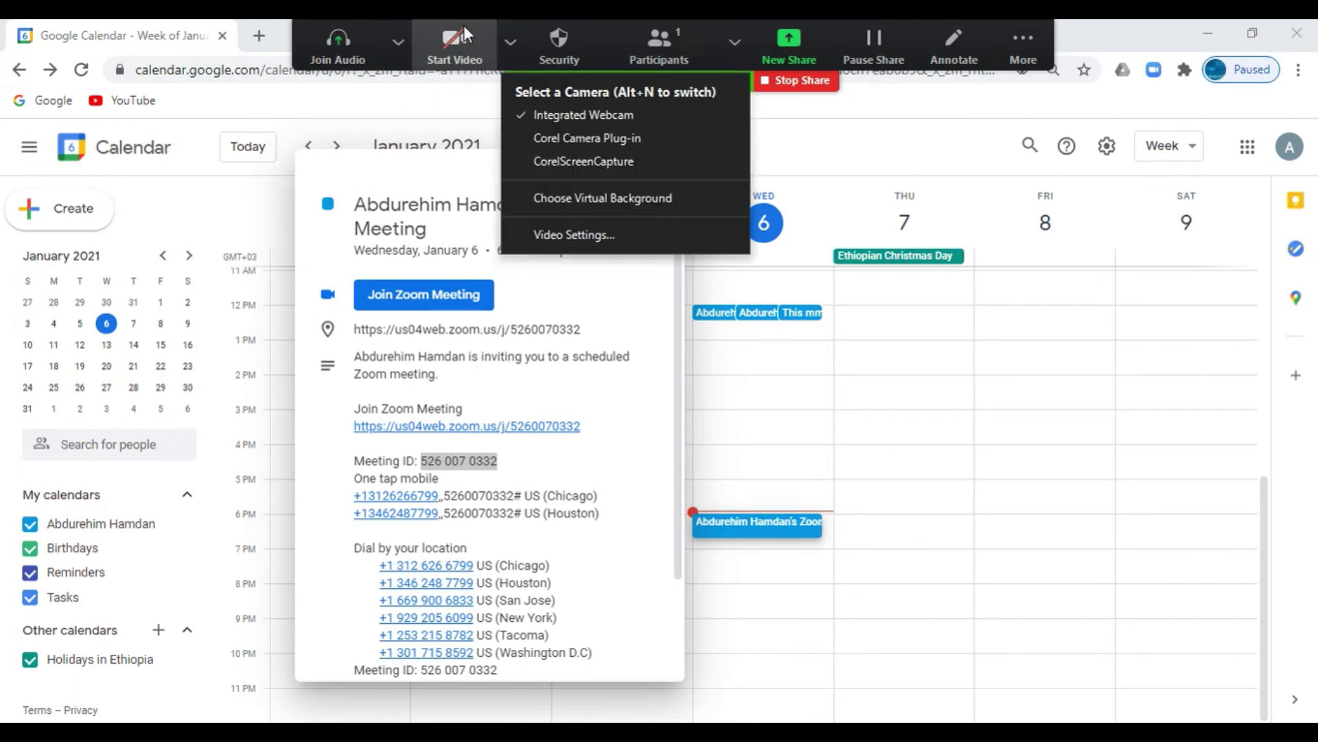
pyautogui.click(510, 43)
pyautogui.click(510, 42)
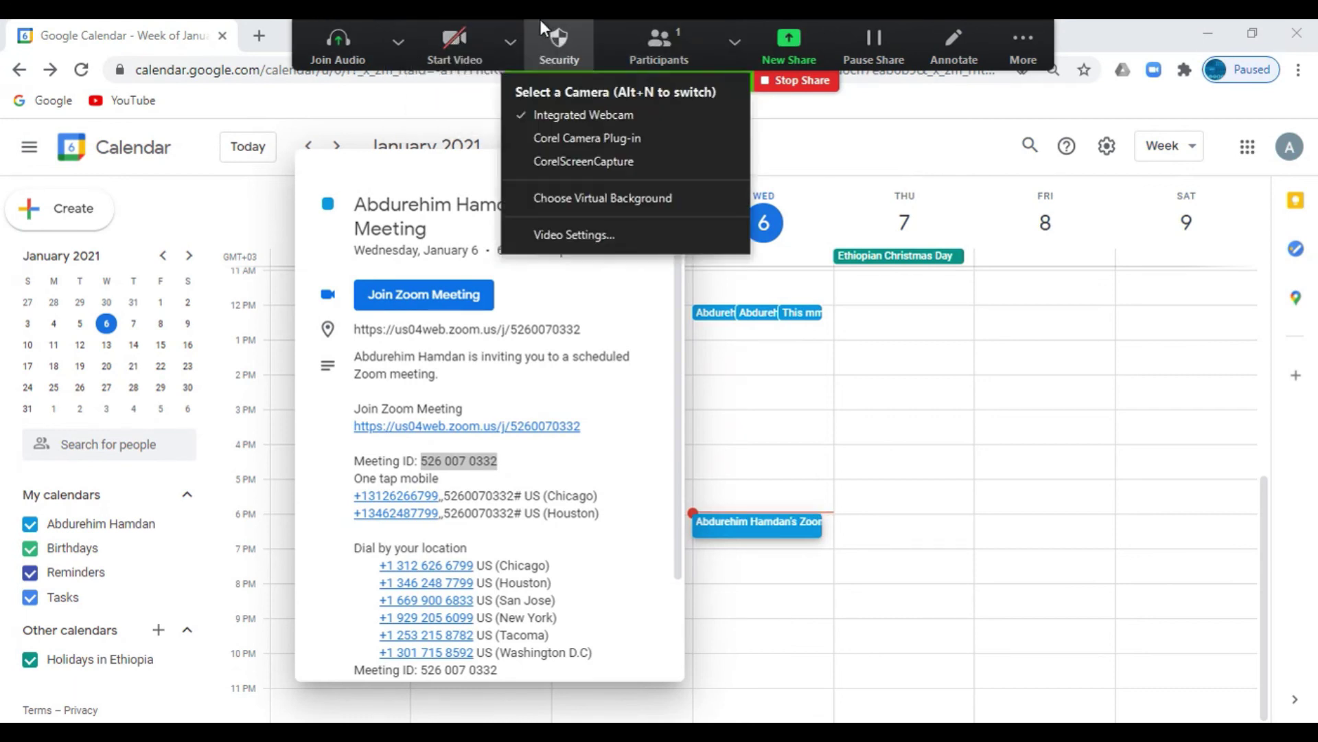
pyautogui.click(1024, 42)
pyautogui.click(1025, 39)
pyautogui.click(1024, 39)
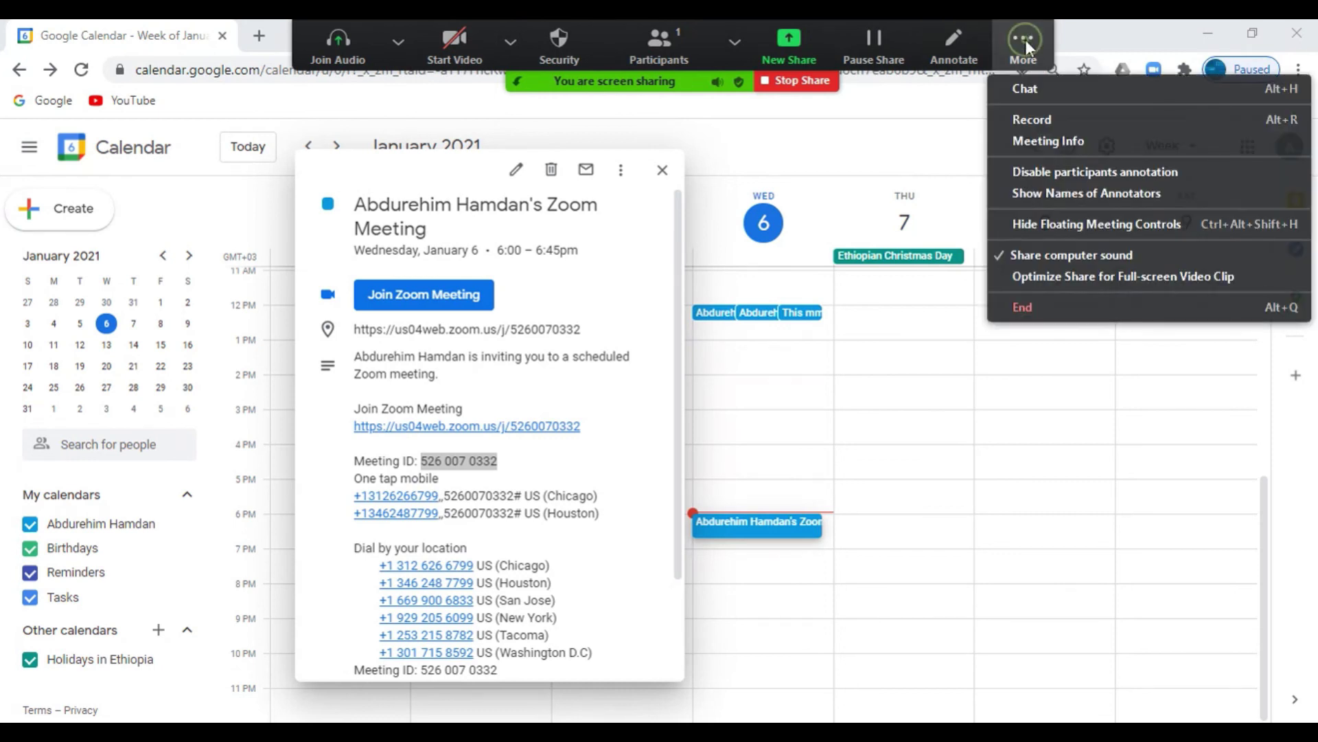
pyautogui.click(982, 24)
# Join the shared meeting's audio with computer audio
pyautogui.click(397, 43)
pyautogui.click(373, 44)
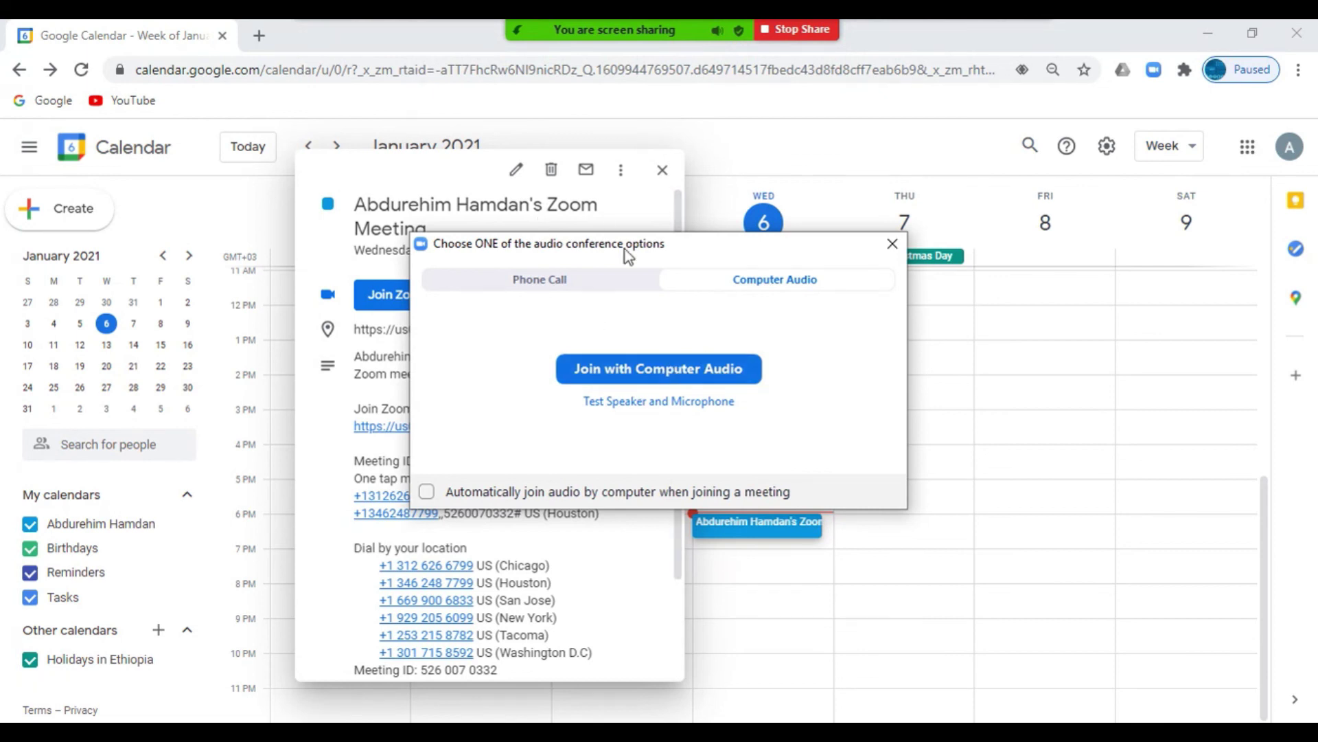
pyautogui.click(626, 378)
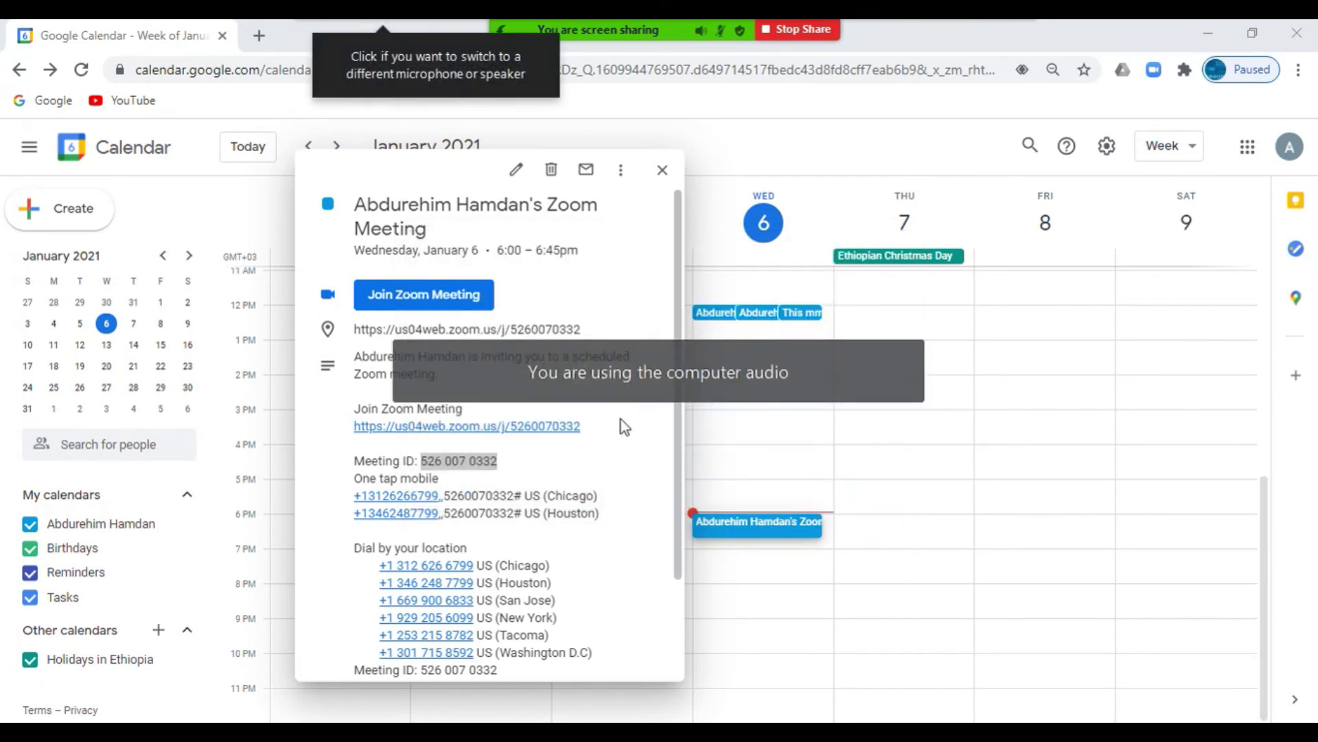
# Unmute the microphone in the shared meeting
pyautogui.moveTo(559, 19)
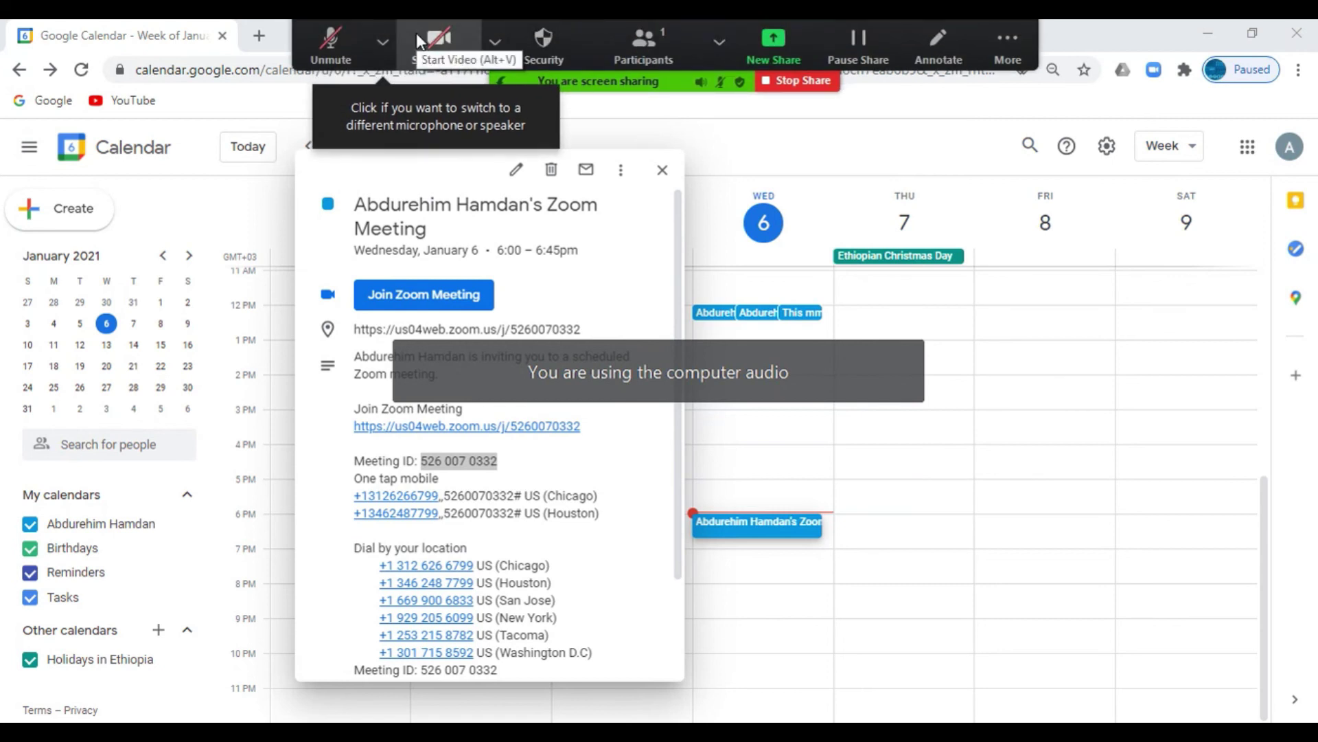
pyautogui.click(382, 43)
pyautogui.click(333, 37)
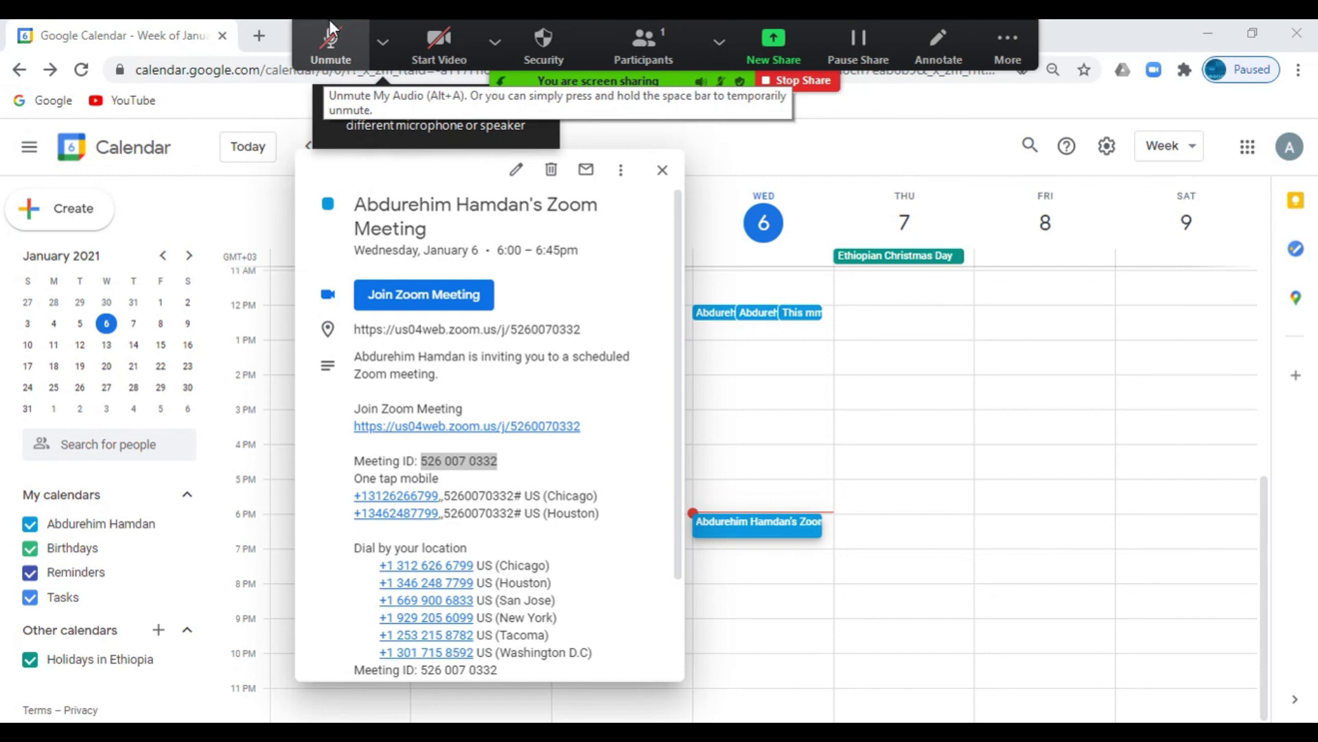
pyautogui.click(327, 21)
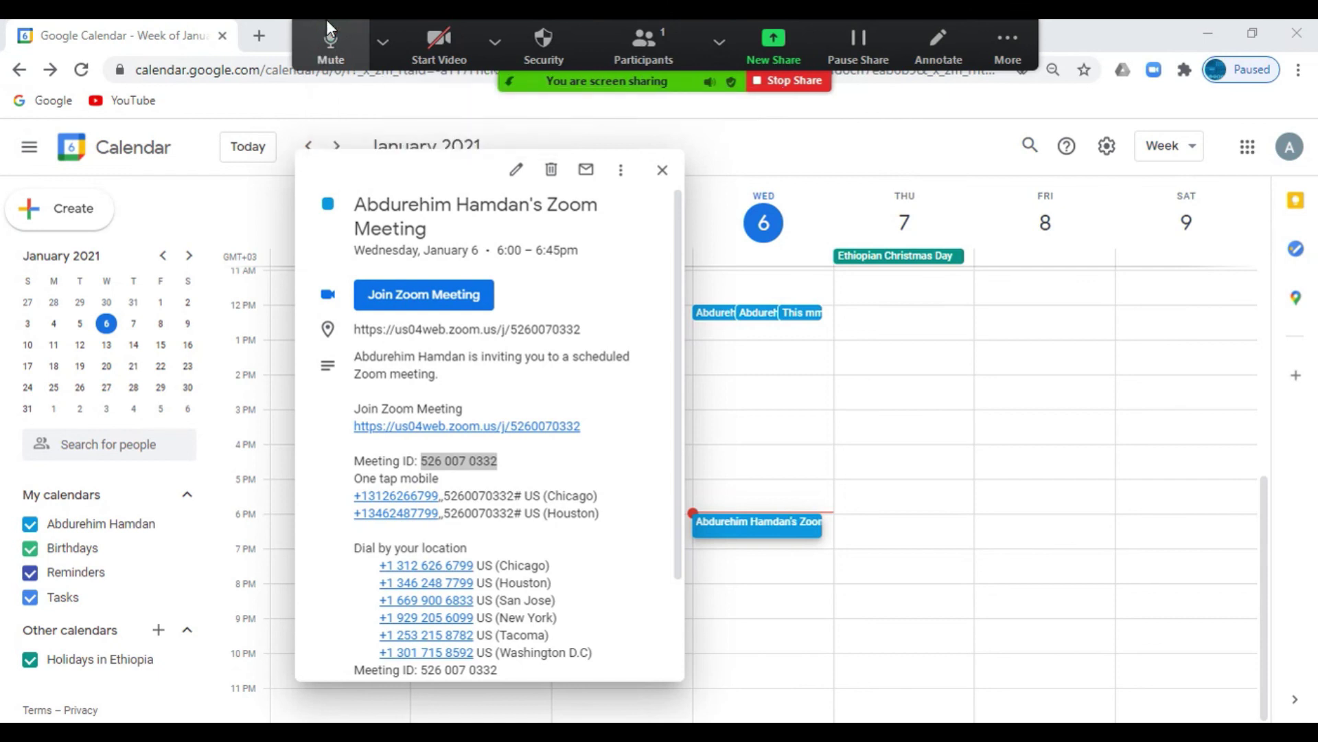
pyautogui.click(388, 28)
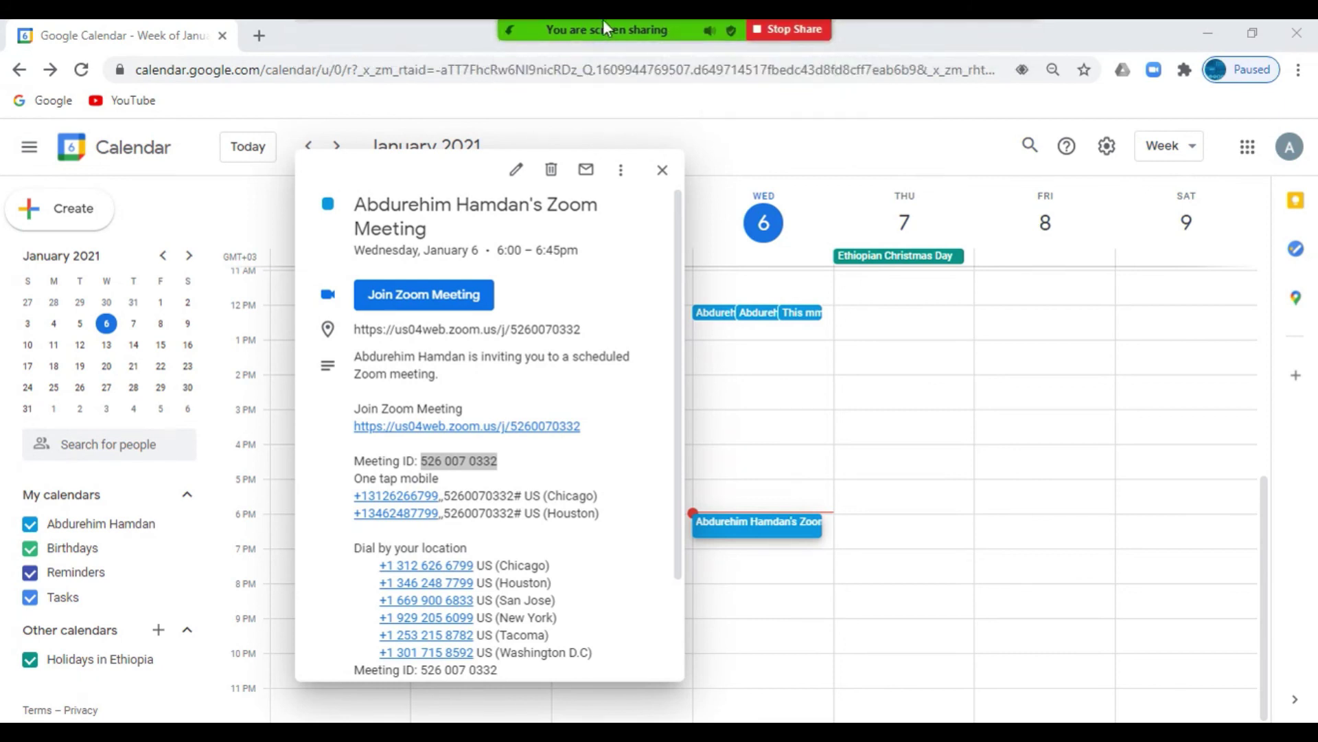
# Stop sharing the Google Calendar window
pyautogui.moveTo(603, 20)
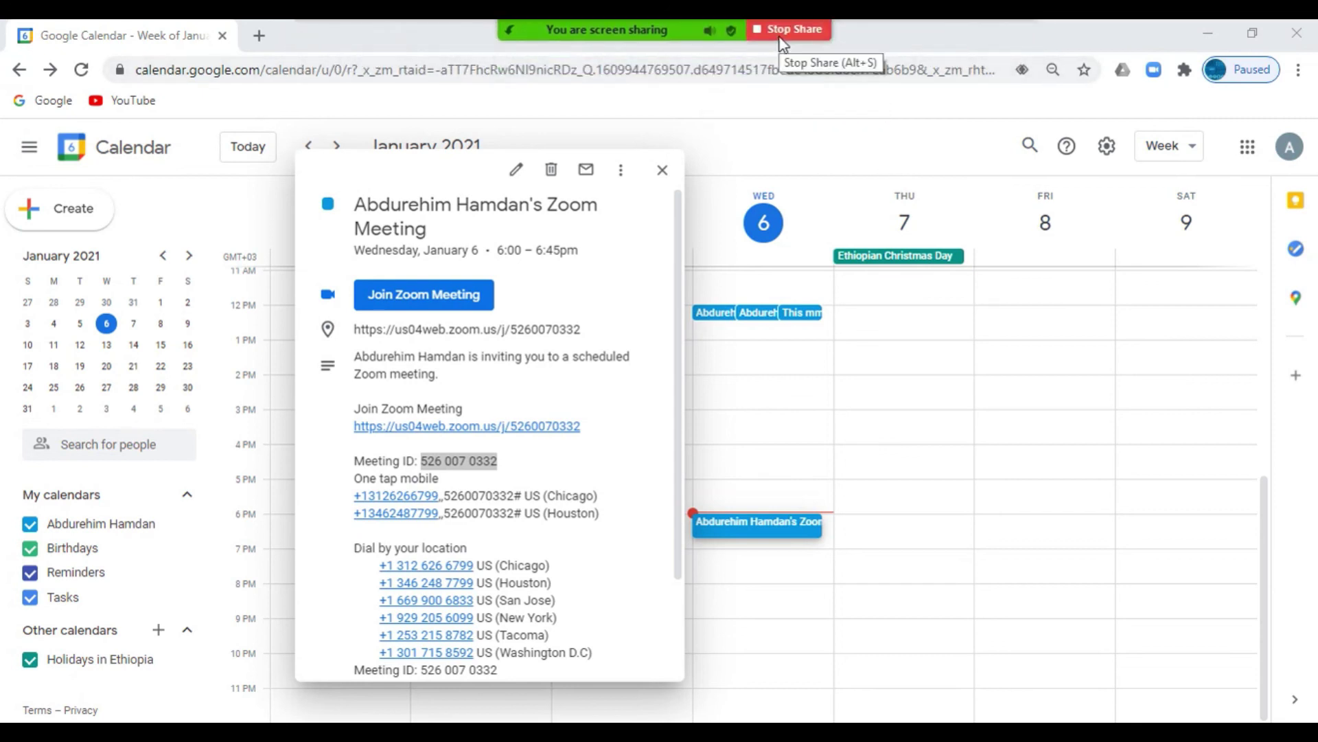
pyautogui.click(781, 38)
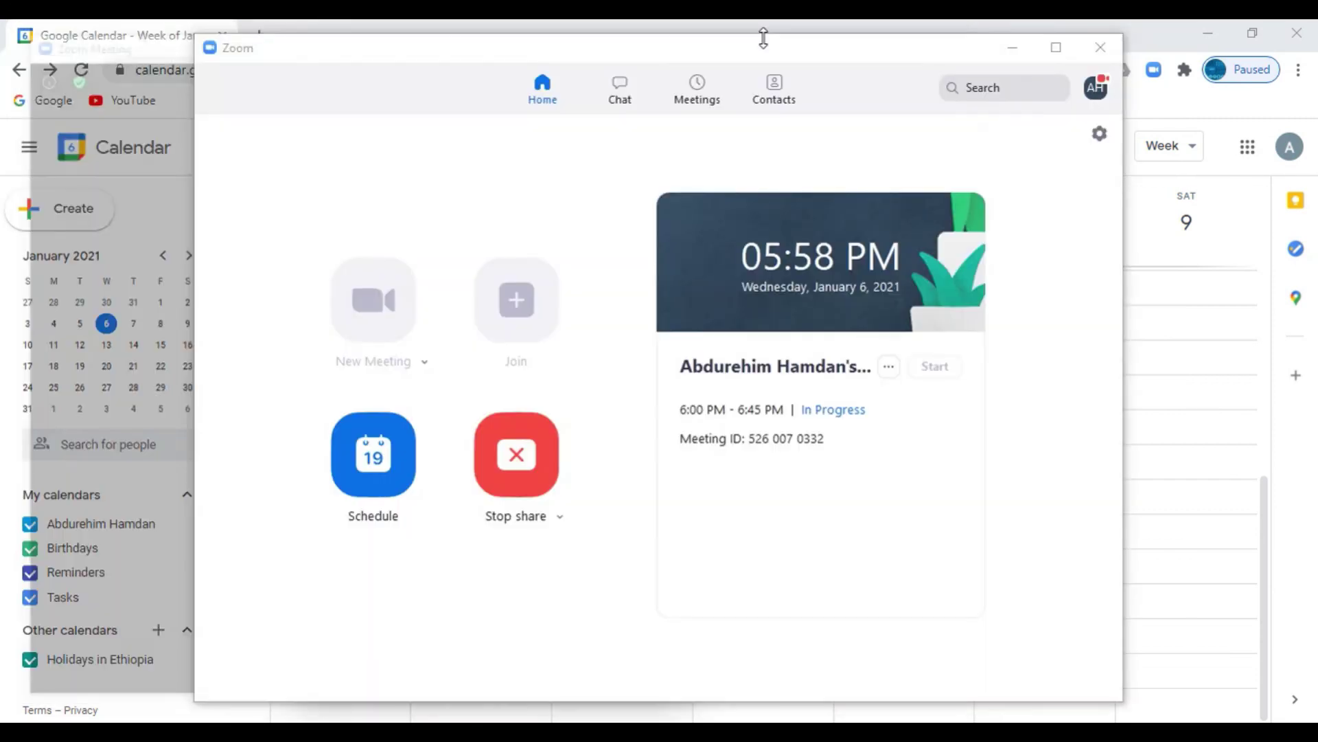